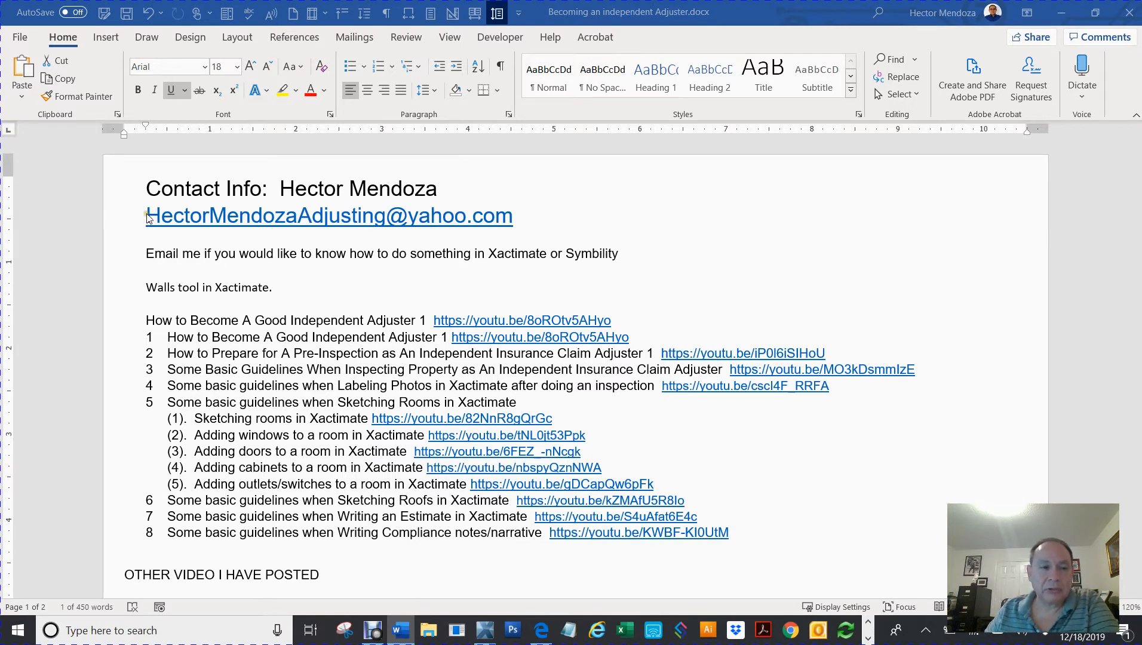
Highlight the contact e-mail and the "Walls tool in Xactimate" line in the document, and switch to the Xactimate sketch
double_click(170, 217)
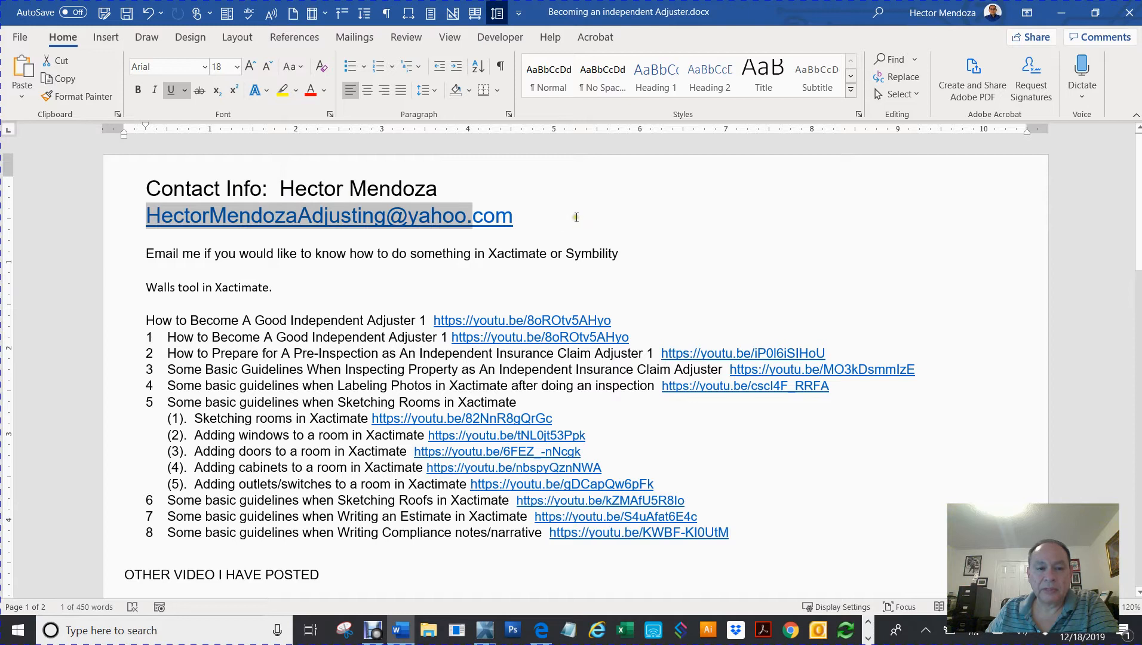
left_click(149, 290)
left_click_drag(149, 290, 267, 294)
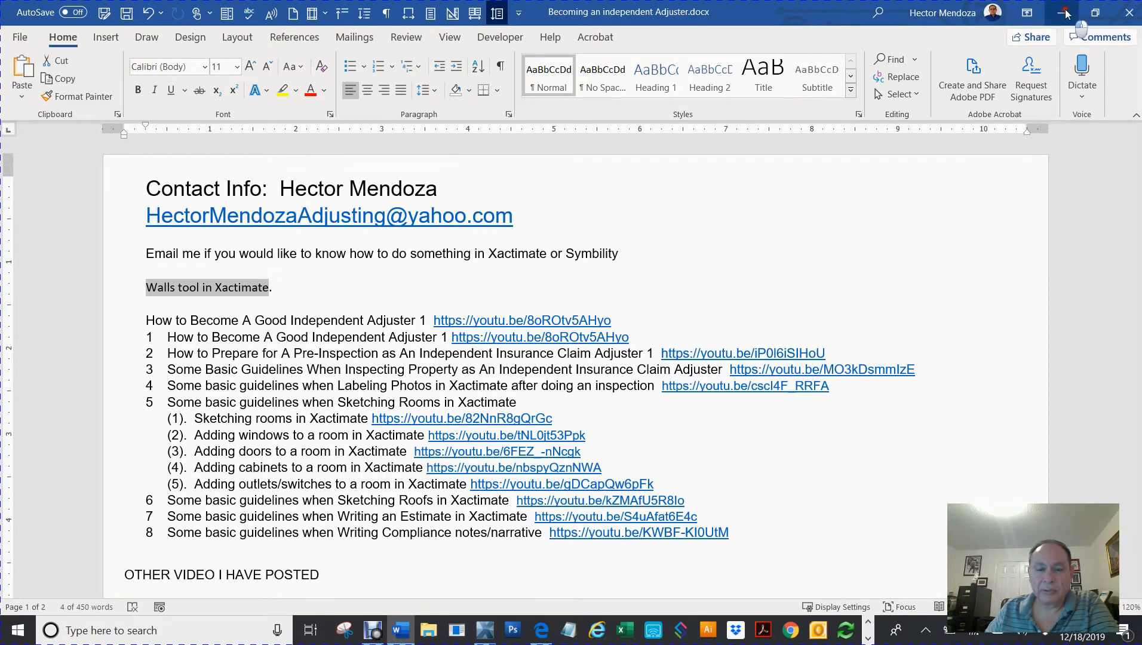
left_click(1063, 13)
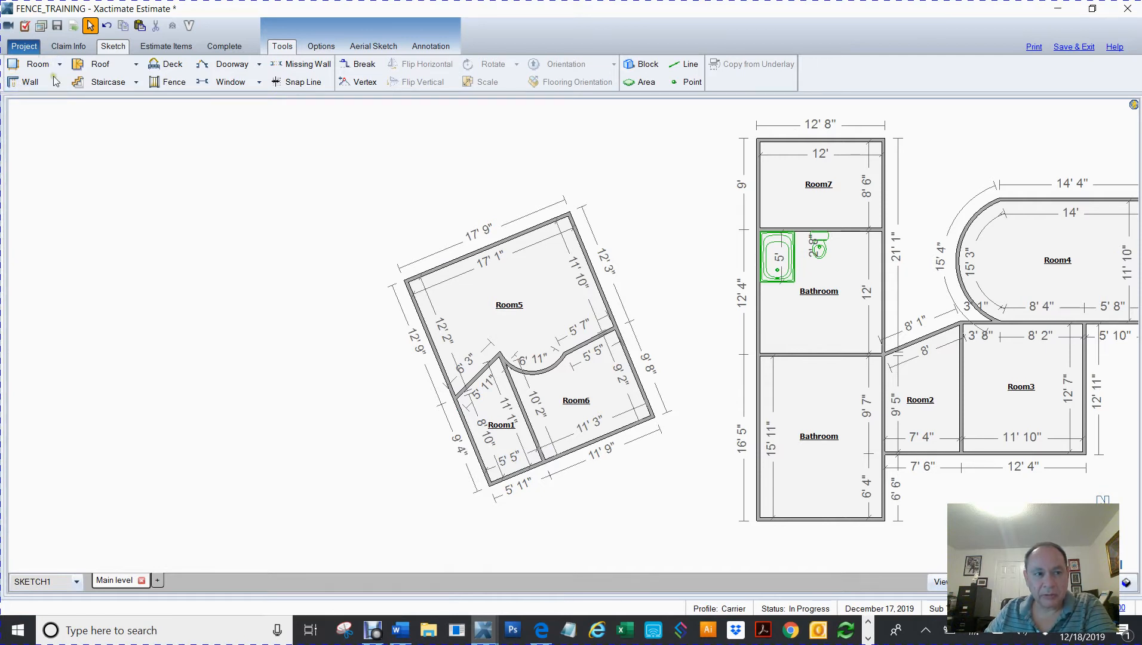
Draw a closed four-sided room about 8' 10" by 9' in the empty area beside Room5 using the Wall tool
left_click(13, 83)
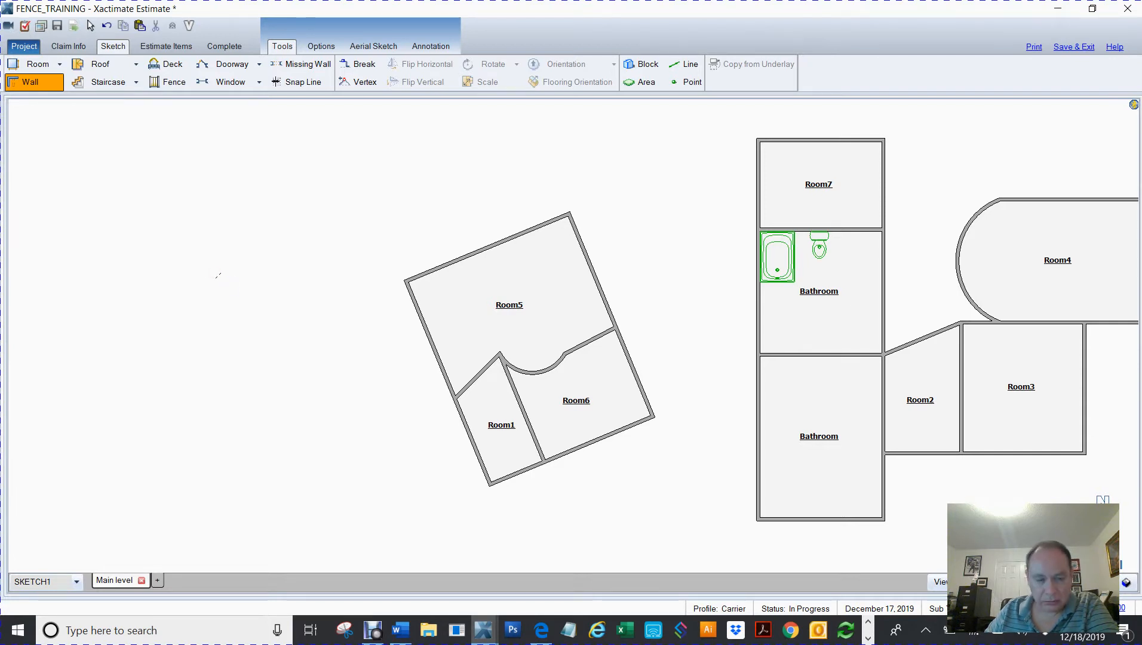
left_click(215, 272)
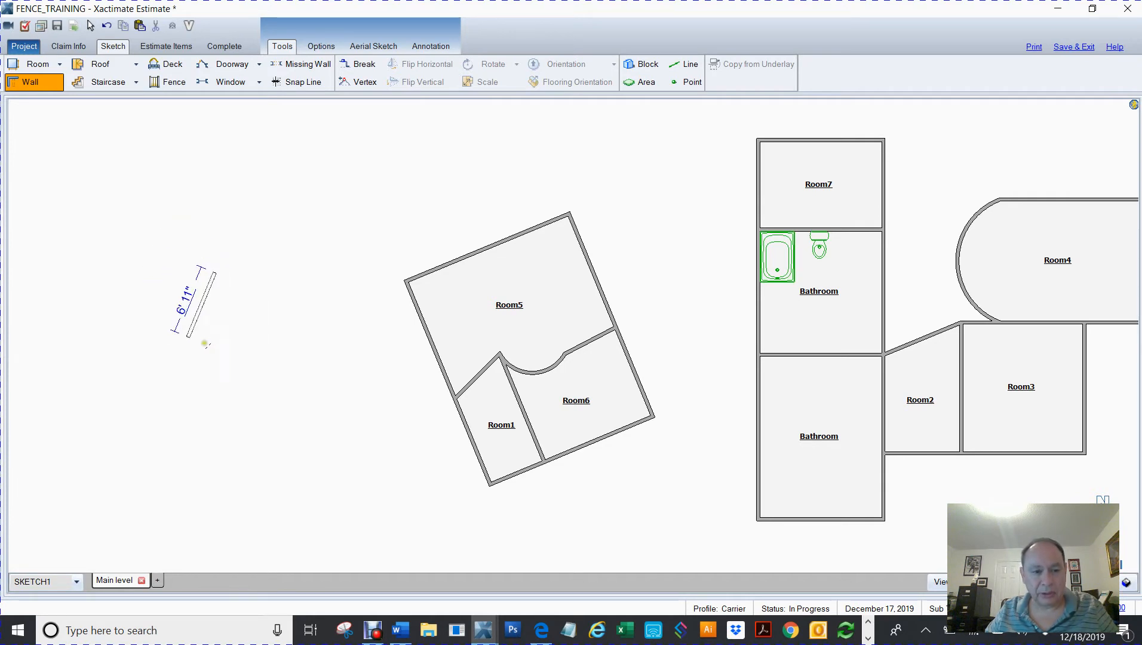
left_click(216, 358)
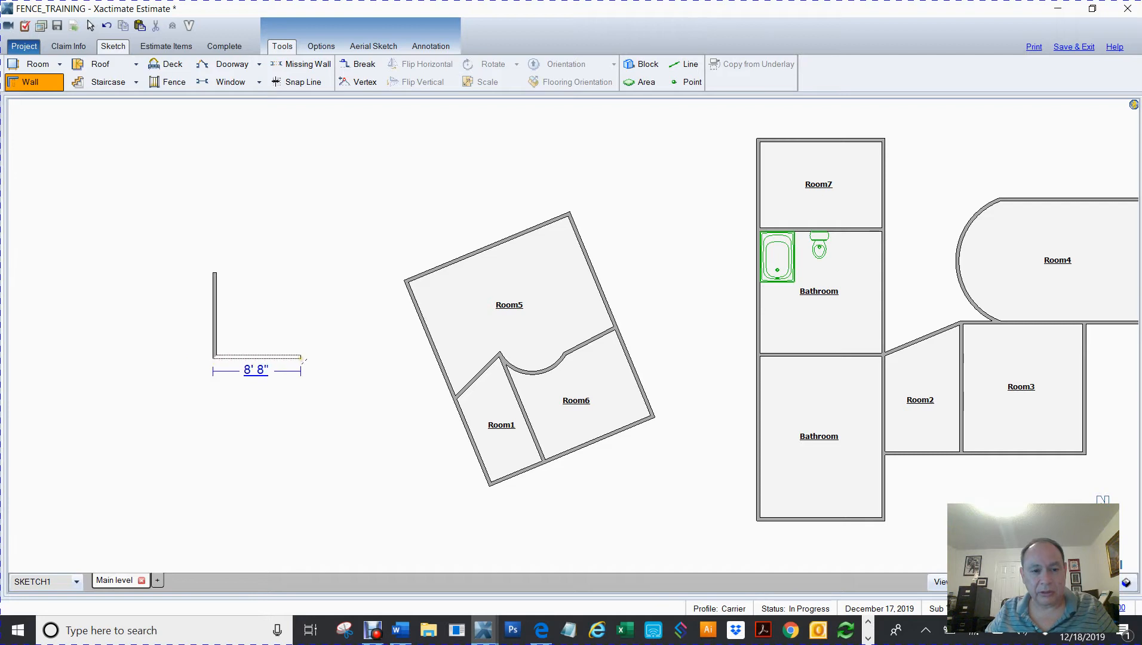
left_click(302, 317)
left_click(302, 269)
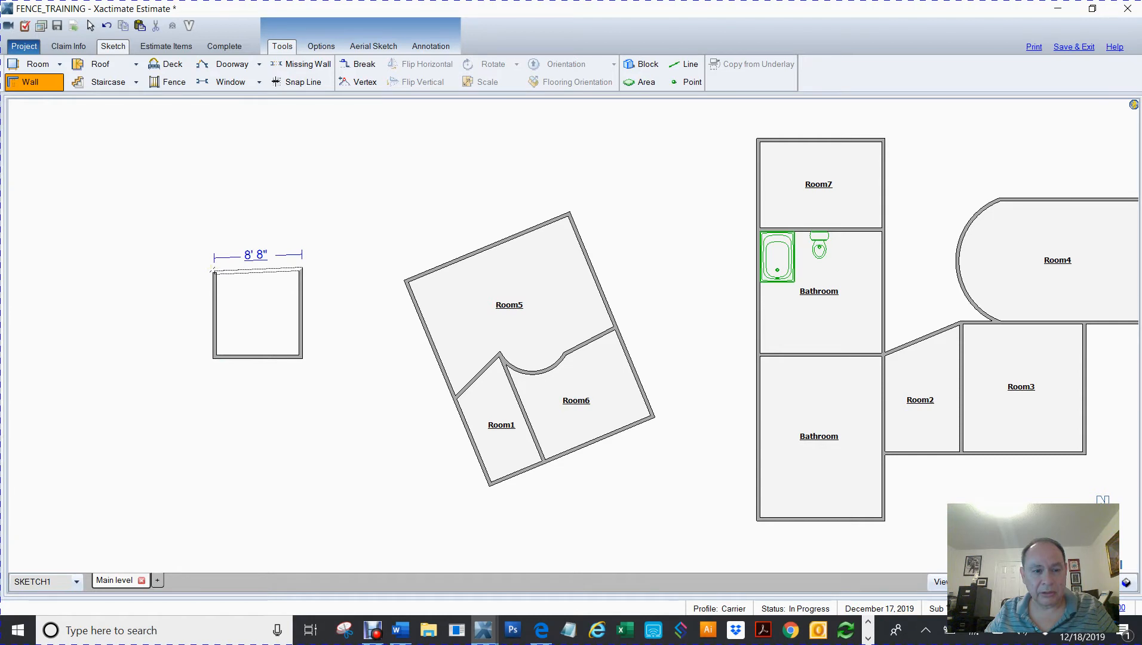
left_click(213, 271)
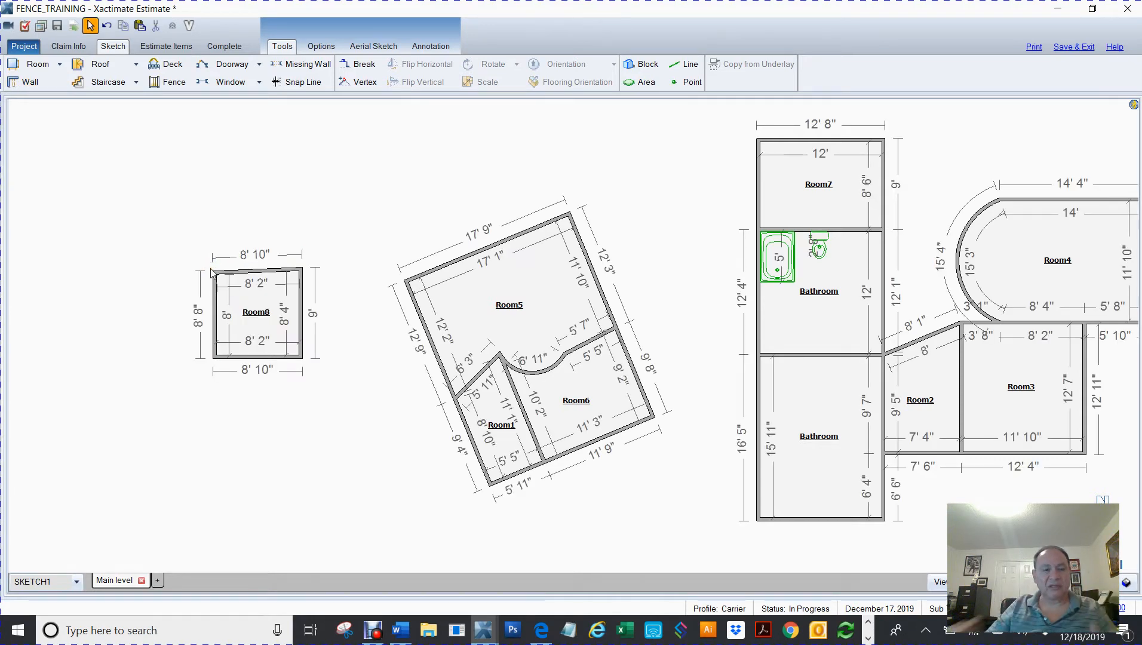
Square the slanted corner of the four-sided room to 90 degrees, and delete the whole room
left_click(287, 272)
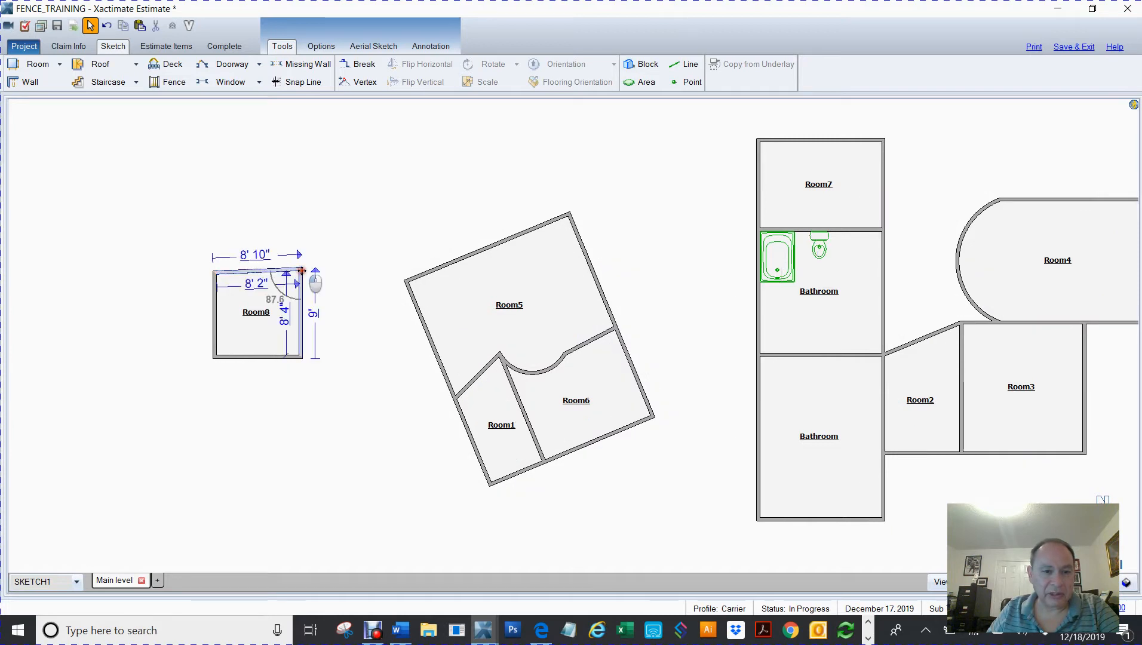
left_click_drag(302, 282, 302, 284)
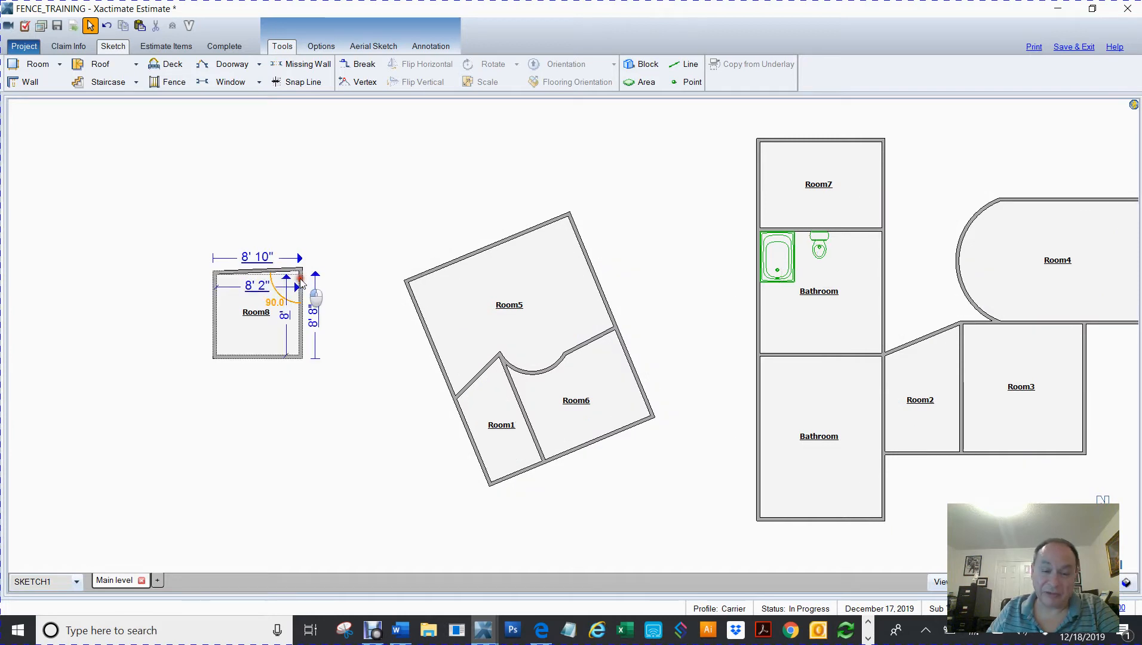
left_click(351, 232)
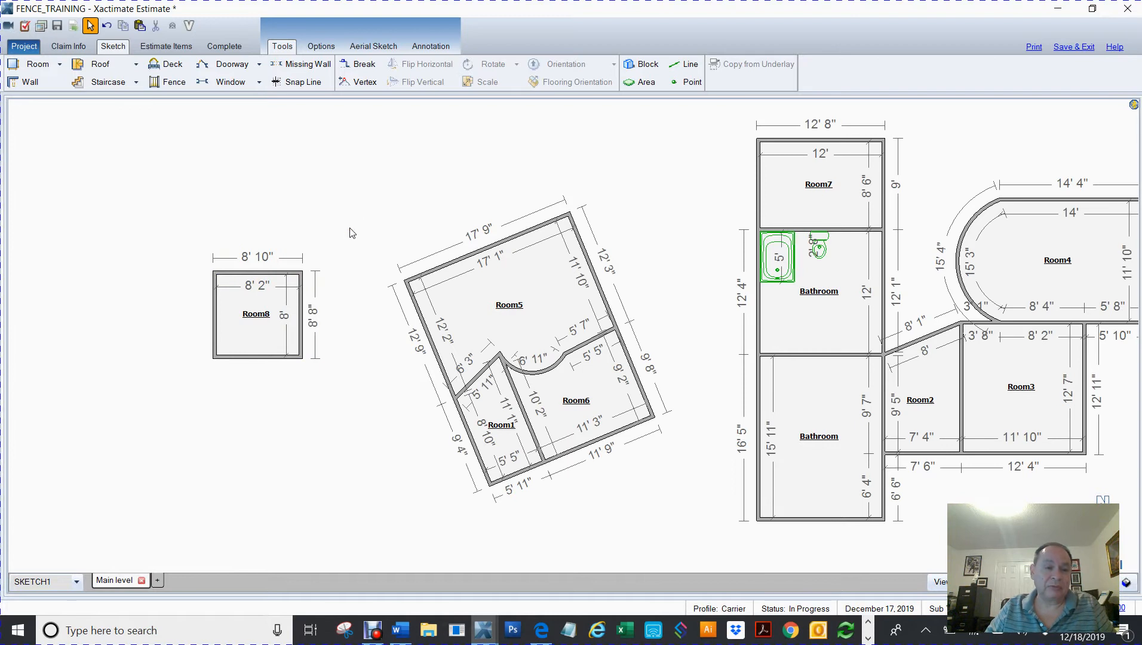
left_click_drag(152, 247, 344, 452)
key("Delete")
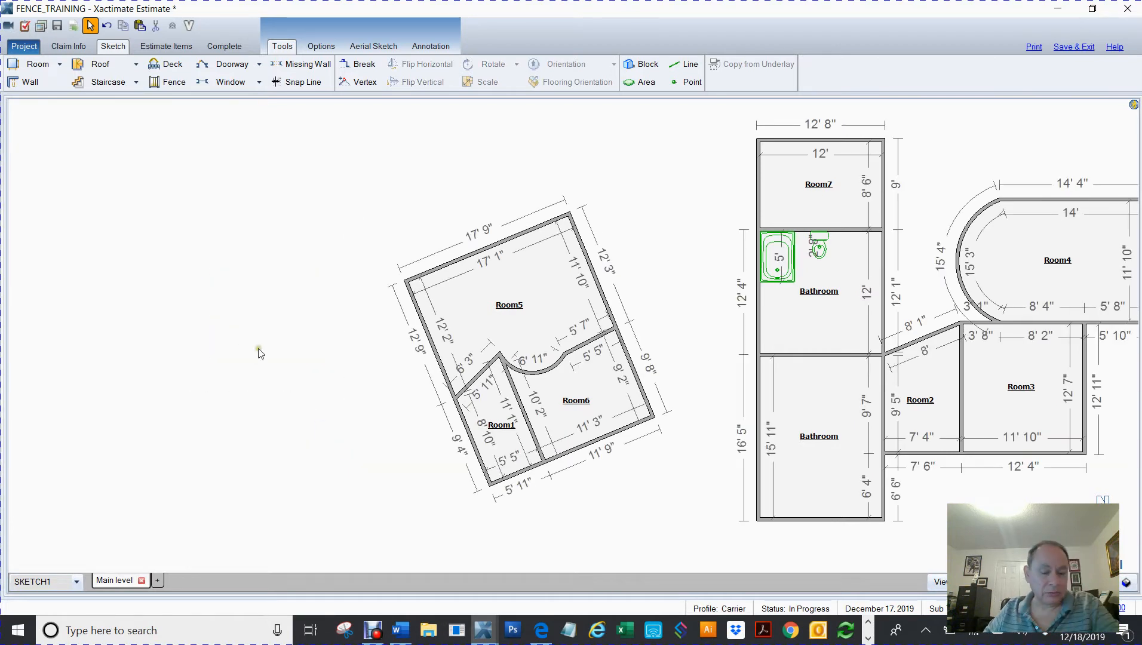
Draw a closed six-sided room with angled walls beside Room5, its longest wall about 9' 7", using the Wall tool
left_click_drag(199, 336, 272, 340)
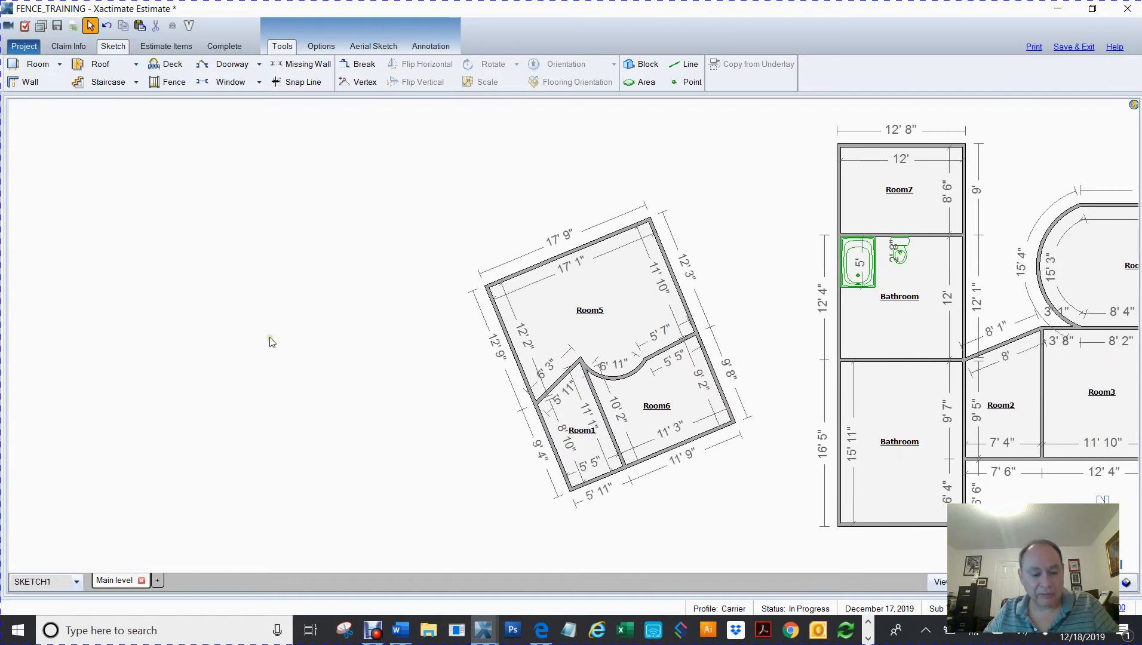
key("w")
left_click(237, 256)
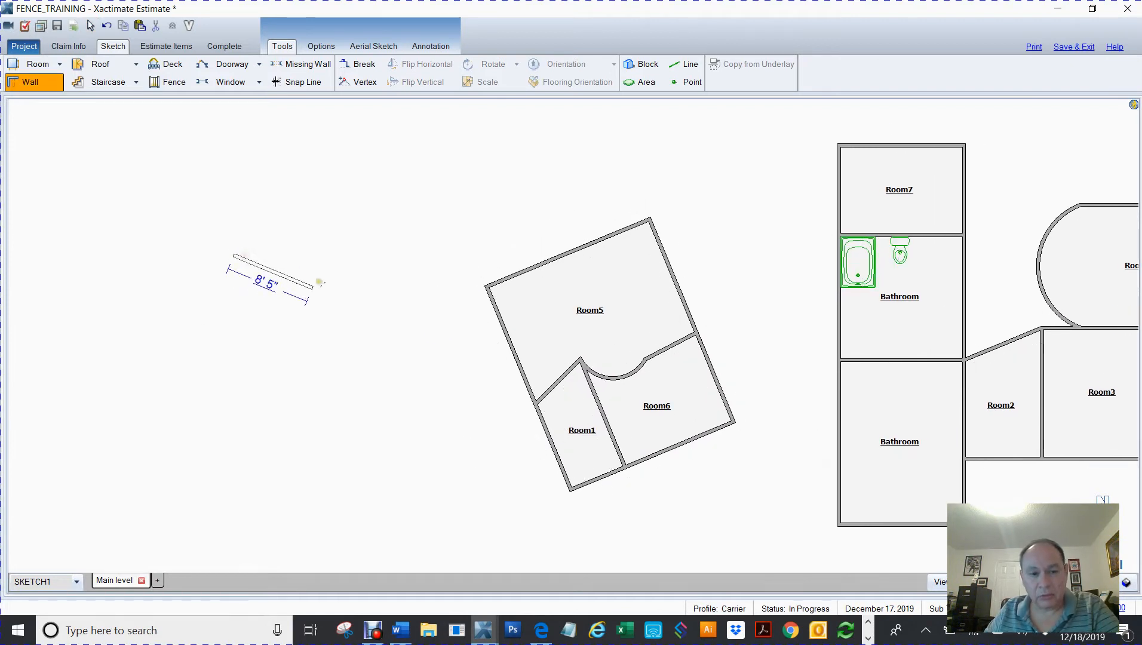
left_click(322, 291)
left_click(322, 322)
left_click(310, 349)
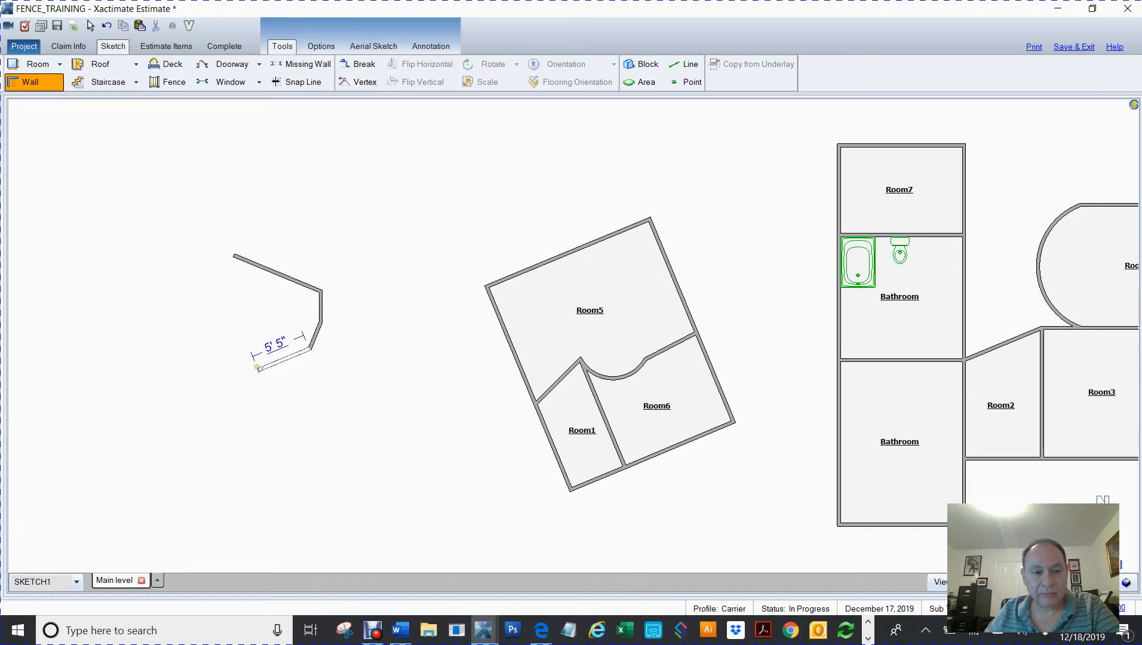
left_click(268, 366)
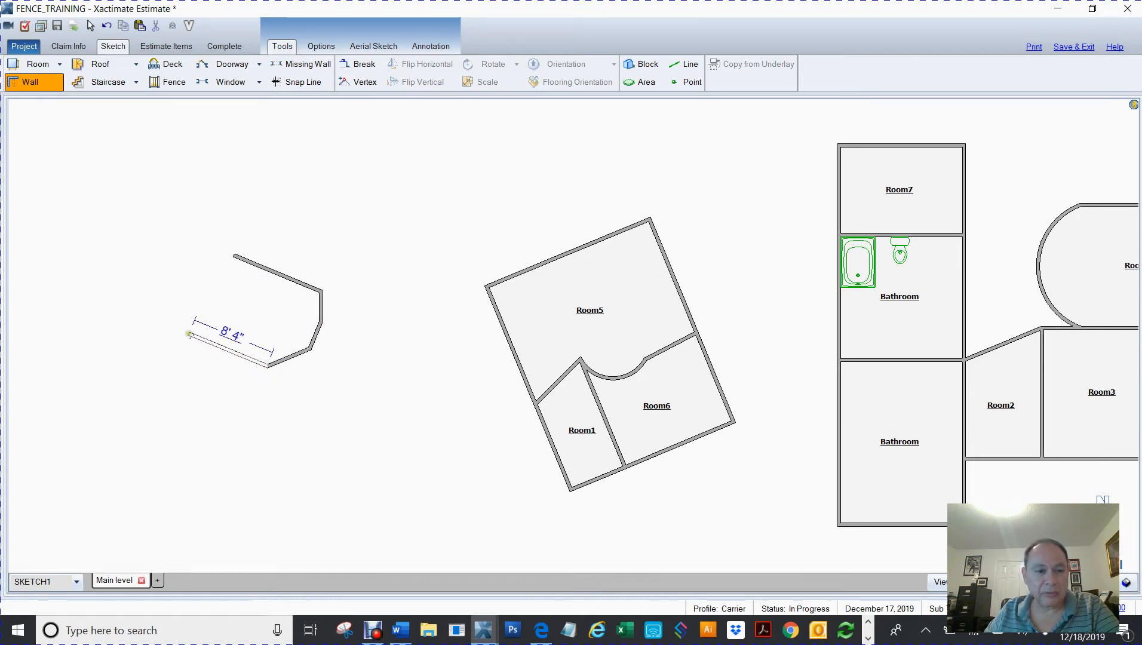
left_click(195, 337)
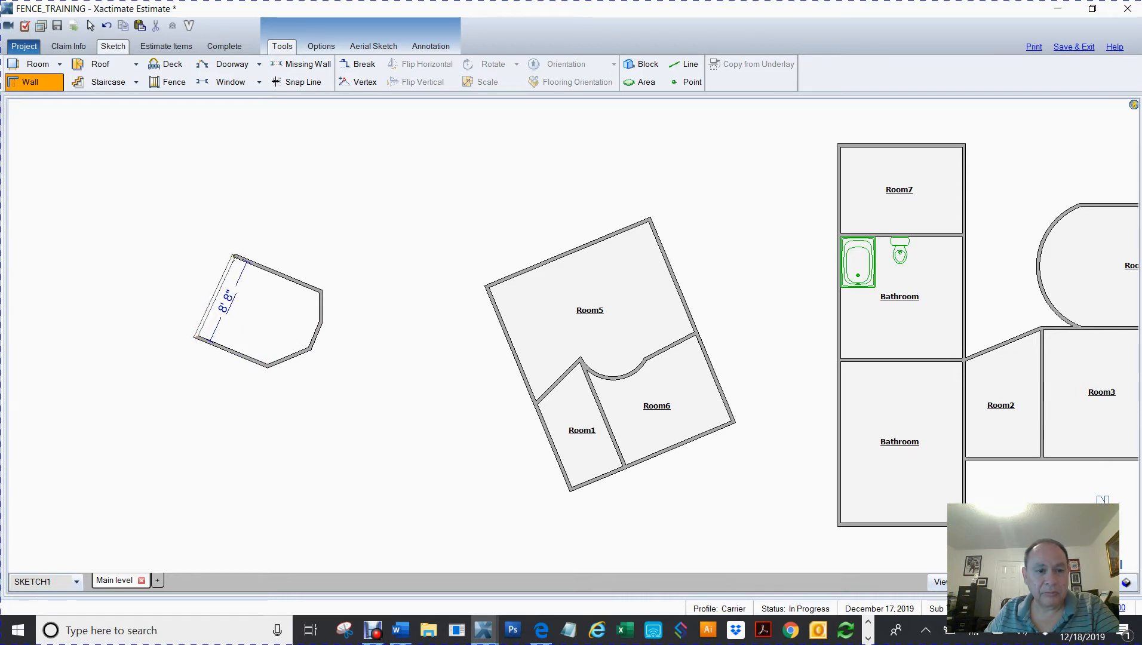
left_click(233, 256)
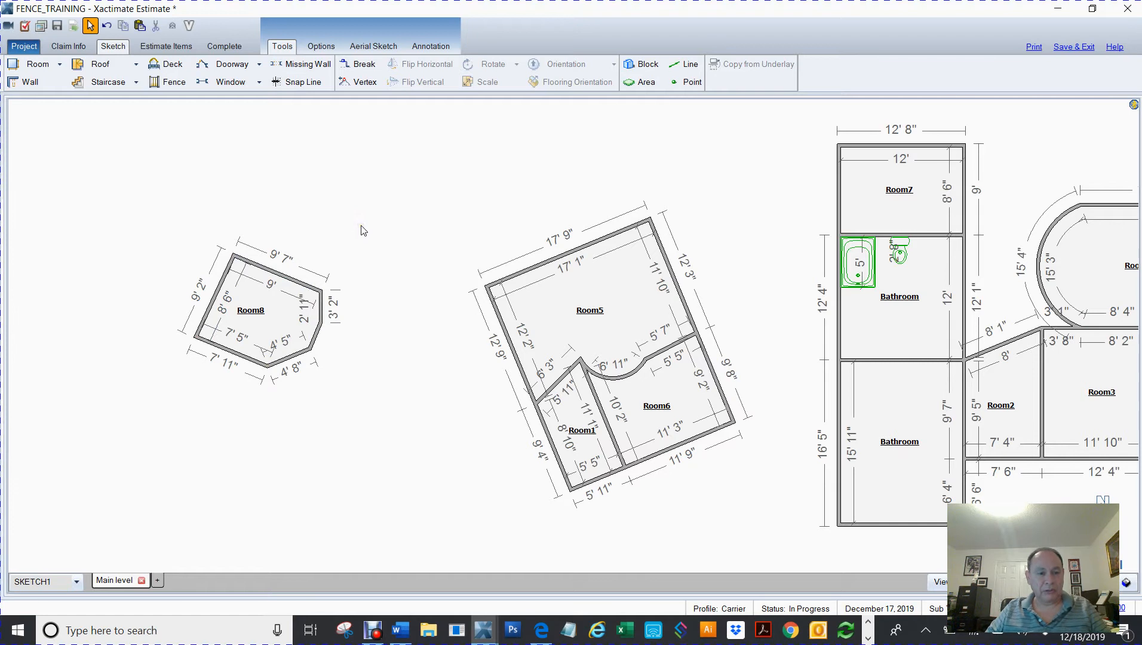
Delete the six-sided room beside Room5
left_click_drag(144, 187, 438, 484)
key("Delete")
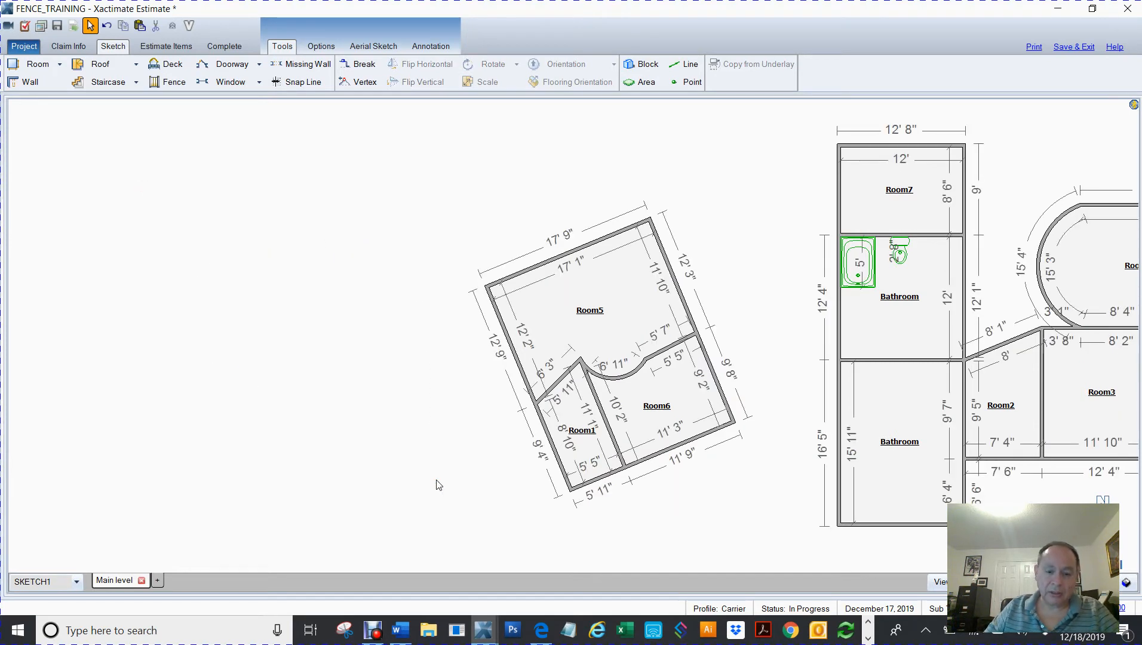
Draw a partition wall about 5' 2" long between the Bathroom's tub and toilet, starting about 4' 1" from the tub-side wall
left_click_drag(756, 236, 421, 265)
scroll(569, 330, "up", 1)
left_click(570, 330)
scroll(569, 331, "up", 2)
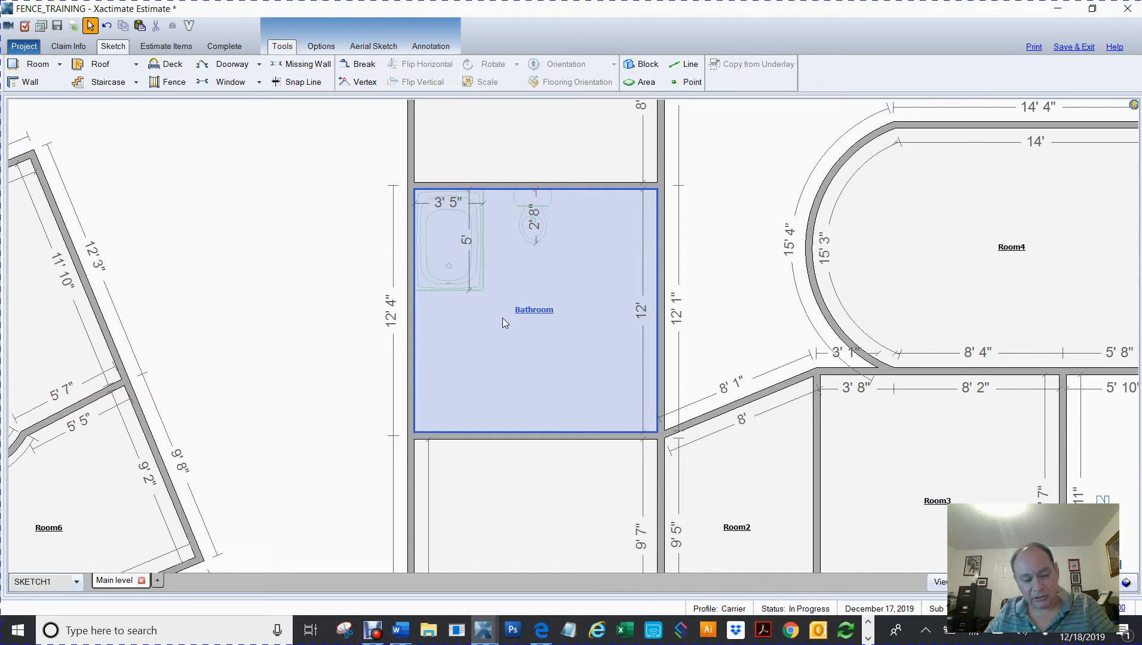
key("w")
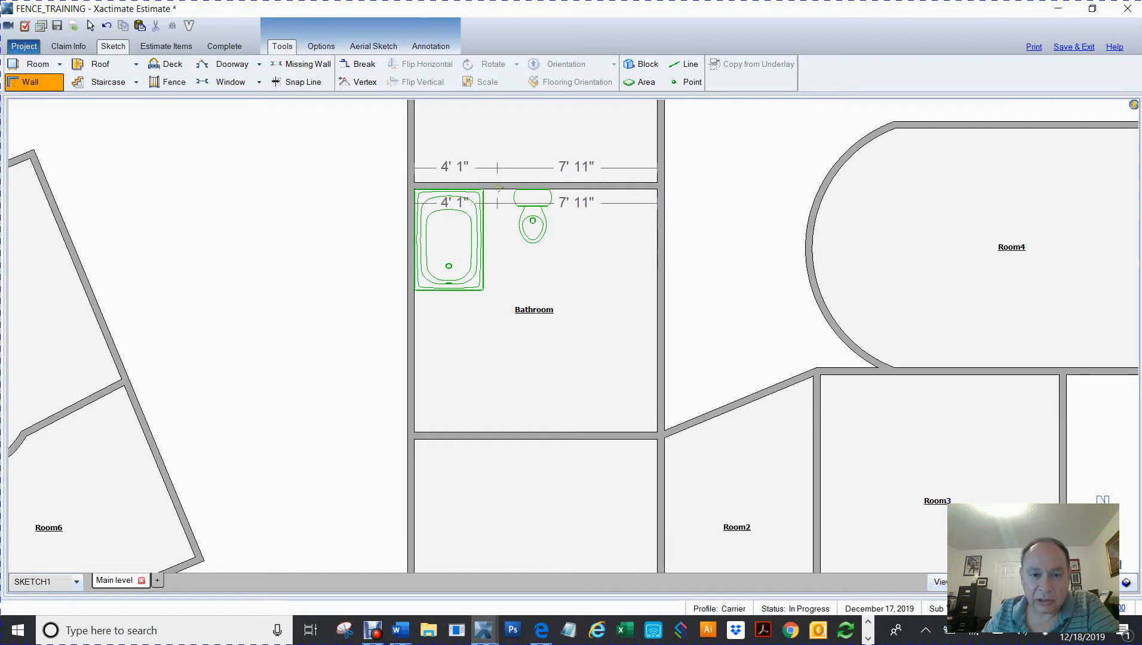
left_click(498, 188)
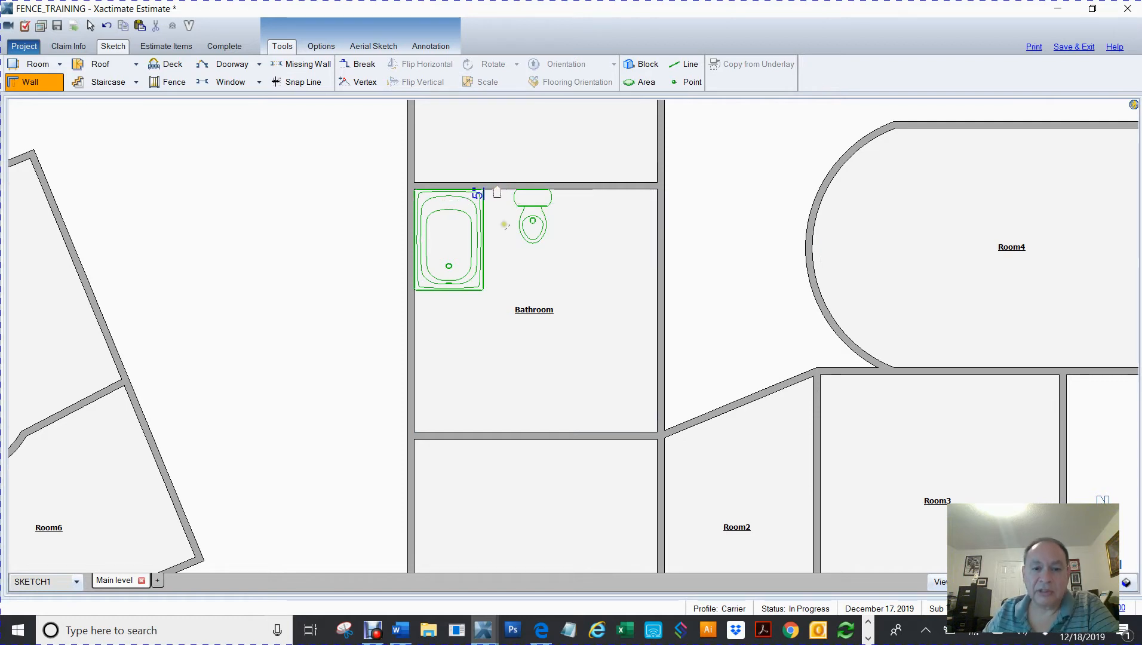
left_click(494, 294)
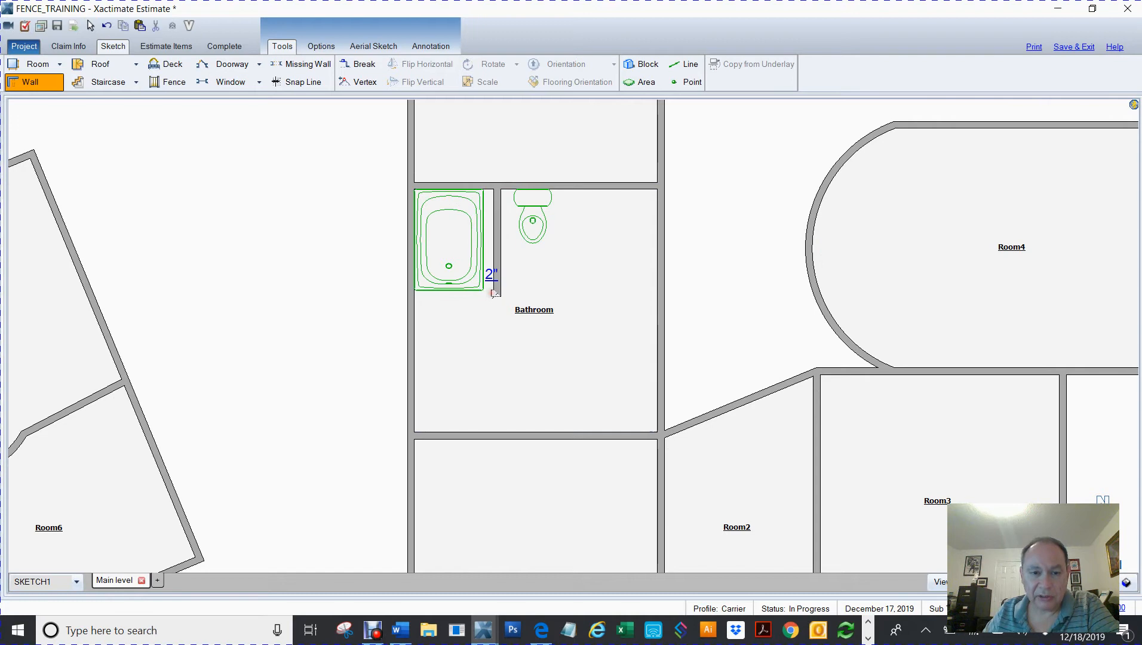
key("Escape")
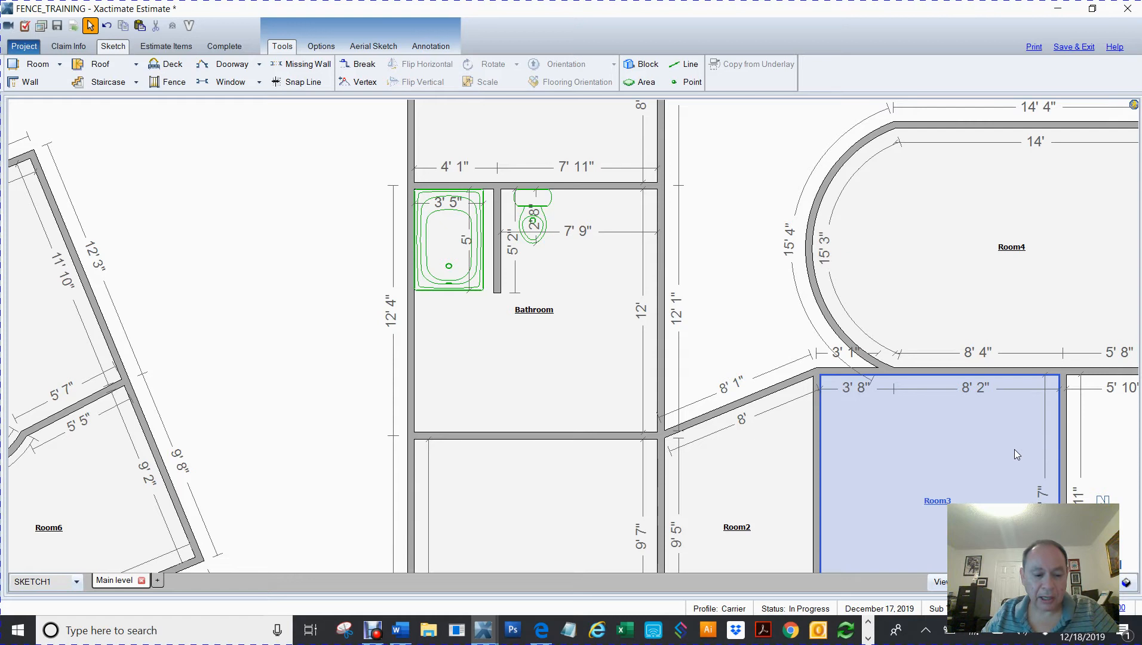
Set the Bathroom partition's Missing (end to end) property to Yes and its Opening Base Height to 6
mouse_move(1009, 448)
left_mouse_down()
mouse_move(923, 416)
mouse_move(566, 357)
mouse_move(467, 277)
mouse_move(454, 234)
mouse_move(635, 270)
mouse_move(571, 258)
mouse_move(488, 313)
mouse_move(640, 247)
mouse_move(628, 256)
left_mouse_up()
double_click(629, 255)
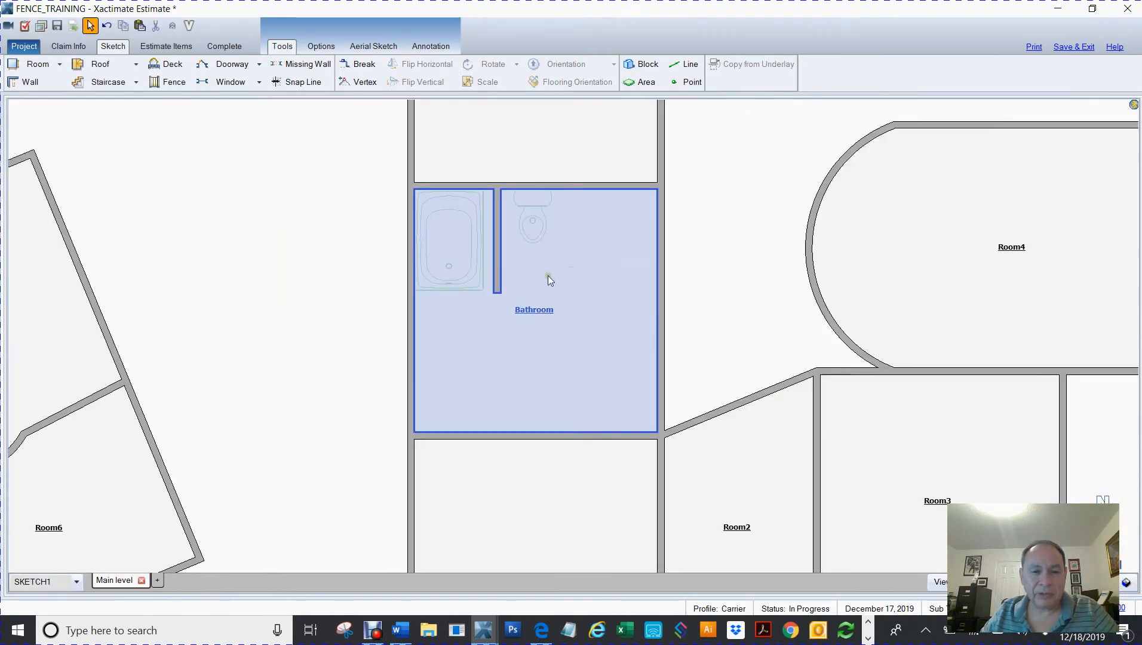
left_click(497, 255)
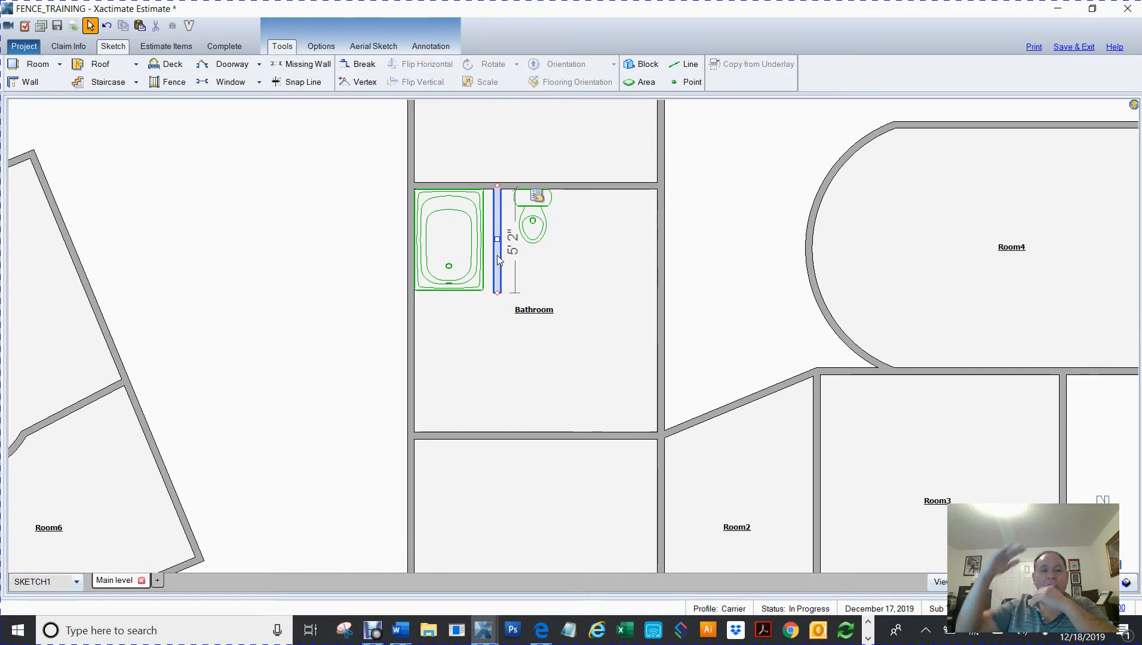
left_click(537, 196)
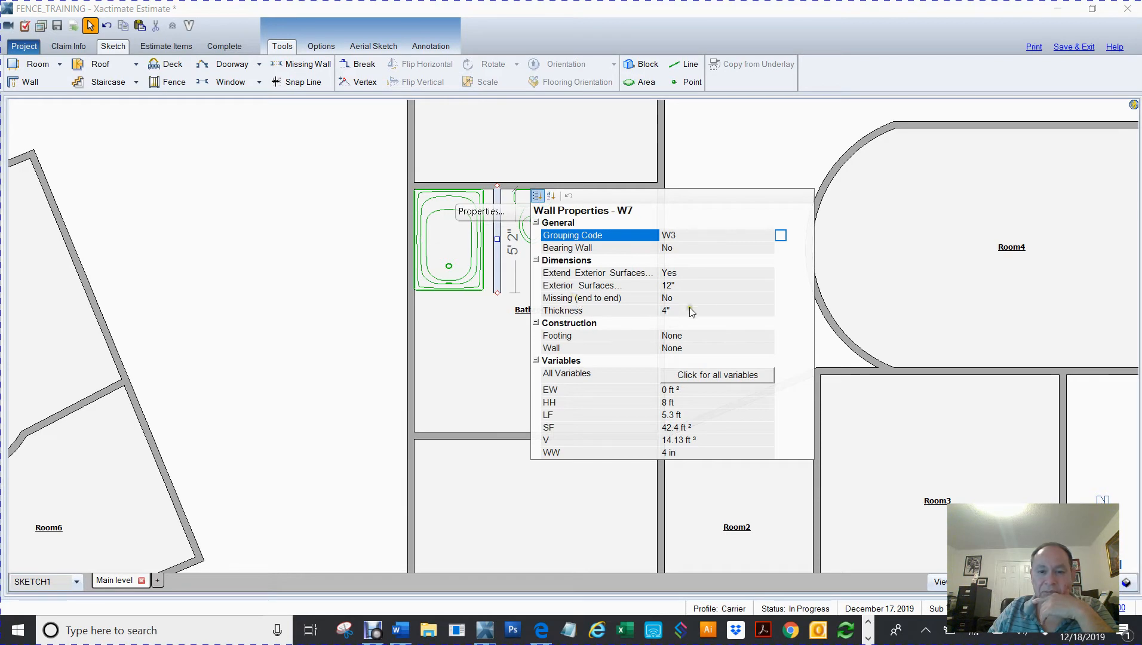
left_click(673, 300)
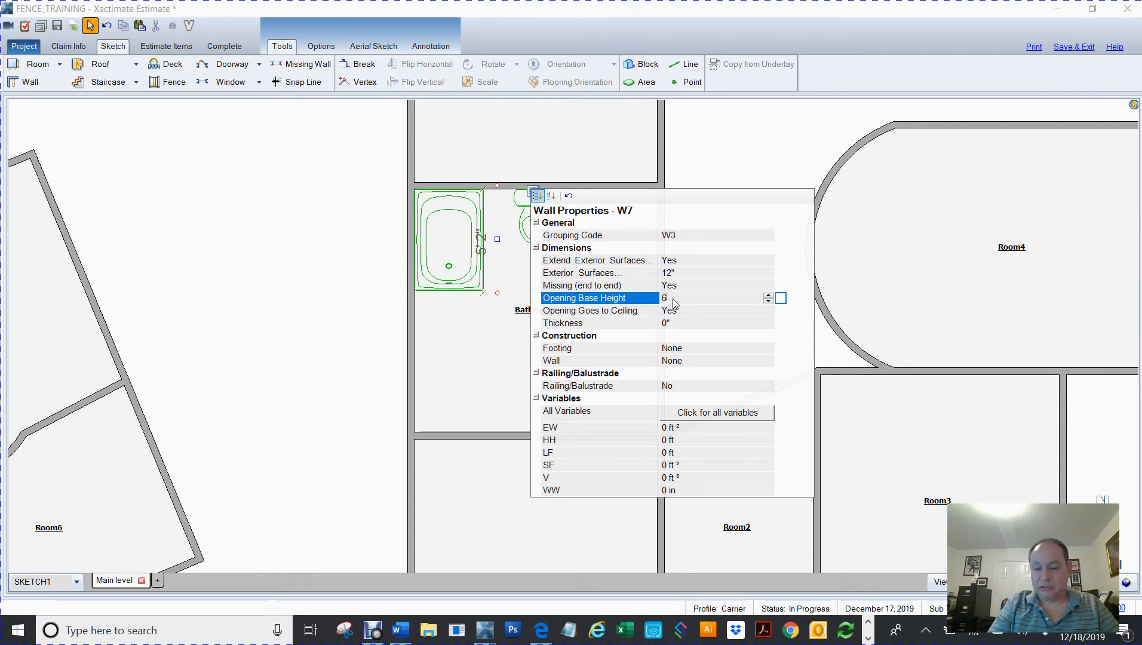
key("Return")
left_click(322, 282)
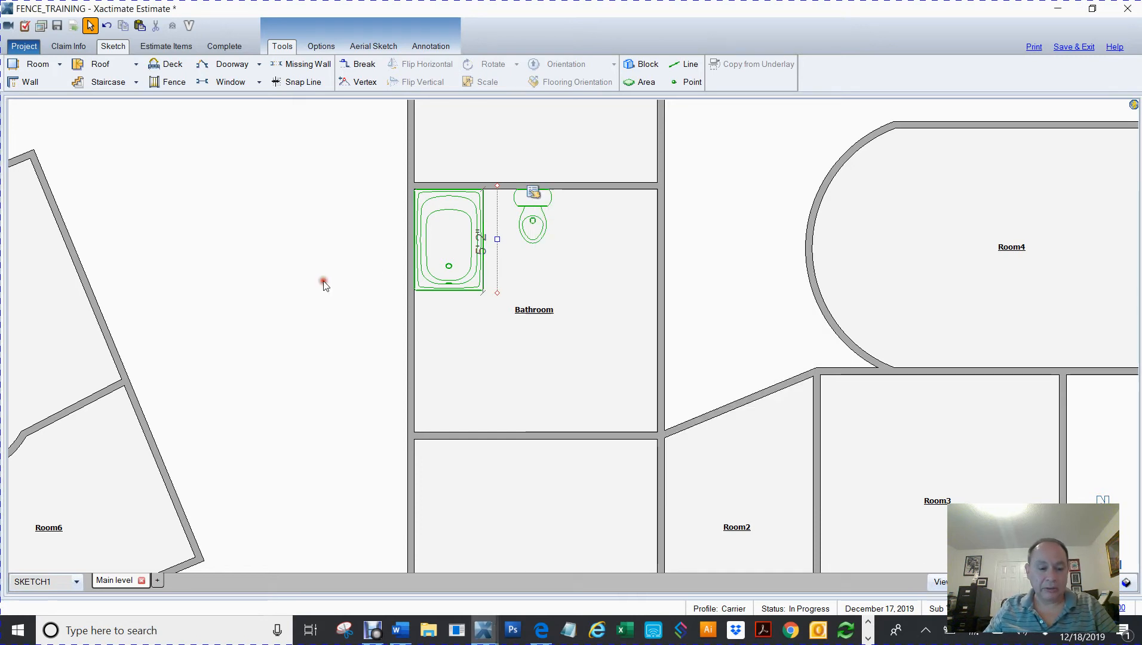
Examine the Bathroom partition between the tub and toilet in the 3D view, and return to the floor plan
key("F9")
mouse_move(486, 324)
left_mouse_down()
mouse_move(594, 267)
mouse_move(657, 153)
mouse_move(569, 222)
mouse_move(368, 258)
mouse_move(584, 239)
left_mouse_up()
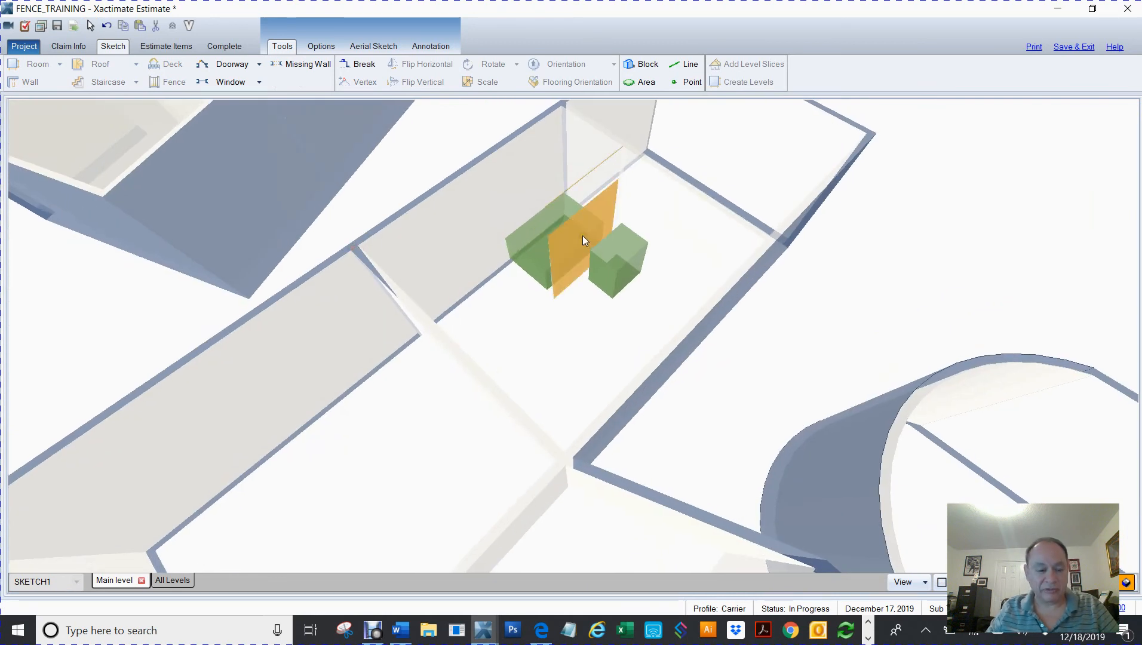
key("F9")
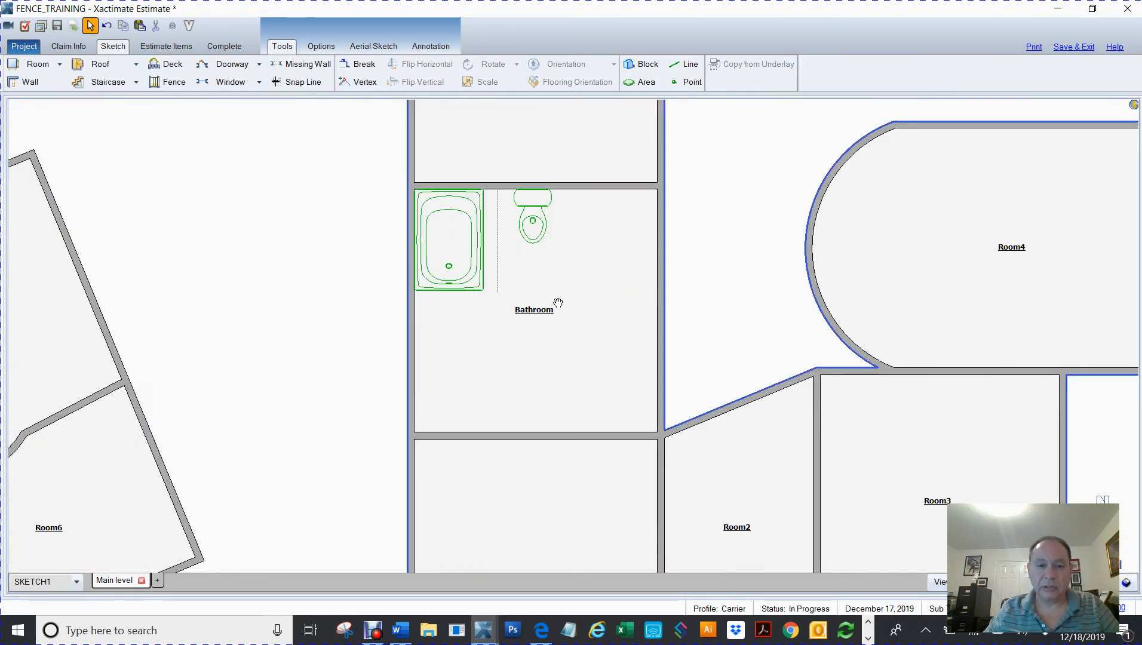
left_click_drag(292, 292, 171, 298)
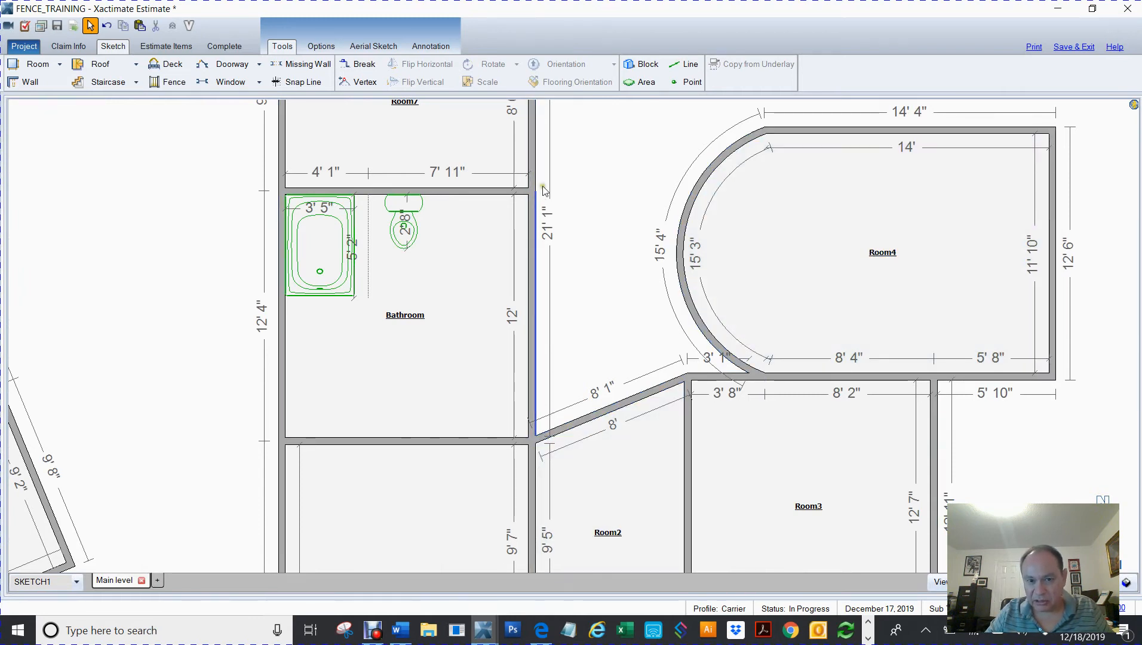
scroll(610, 336, "up", 3)
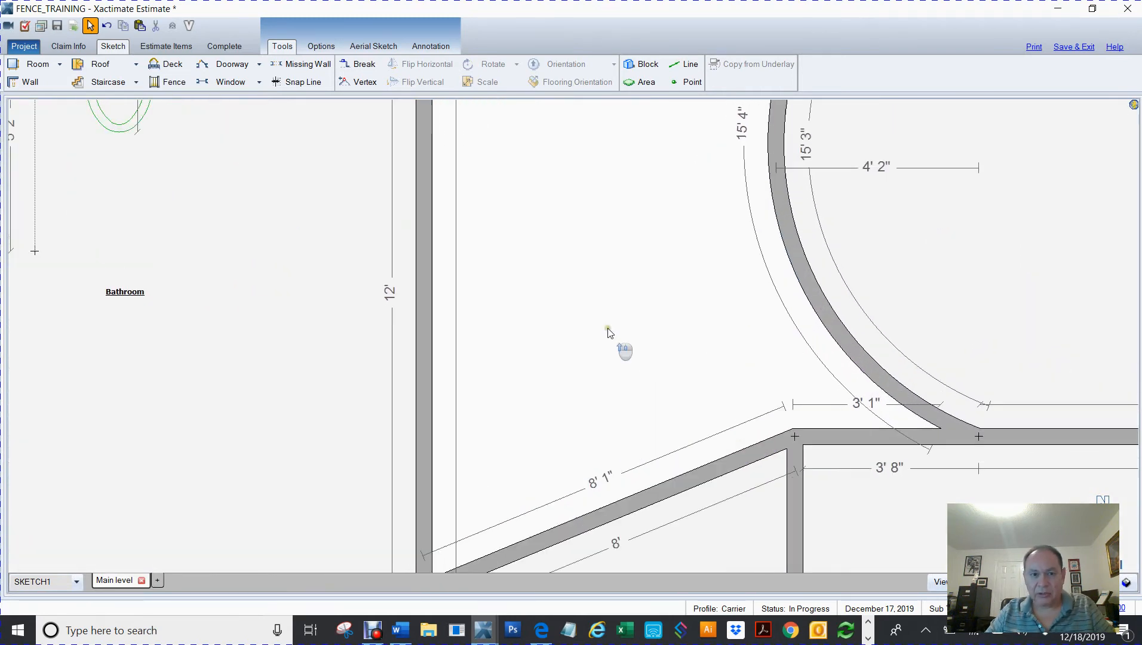
scroll(584, 278, "down", 3)
scroll(556, 287, "up", 3)
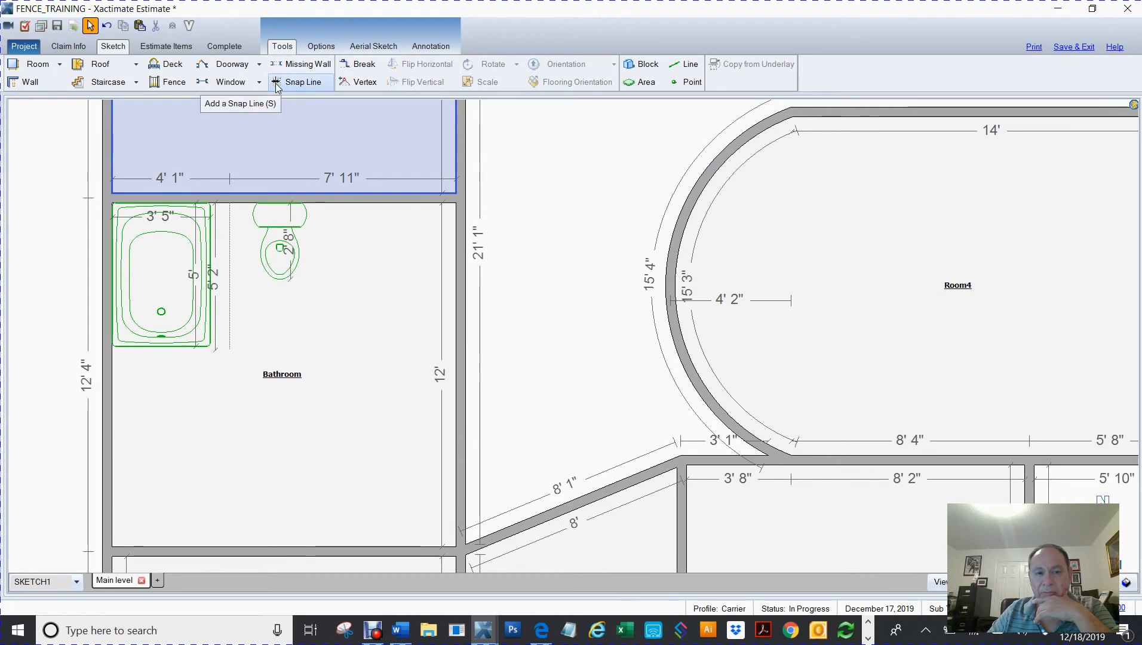
scroll(460, 230, "up", 3)
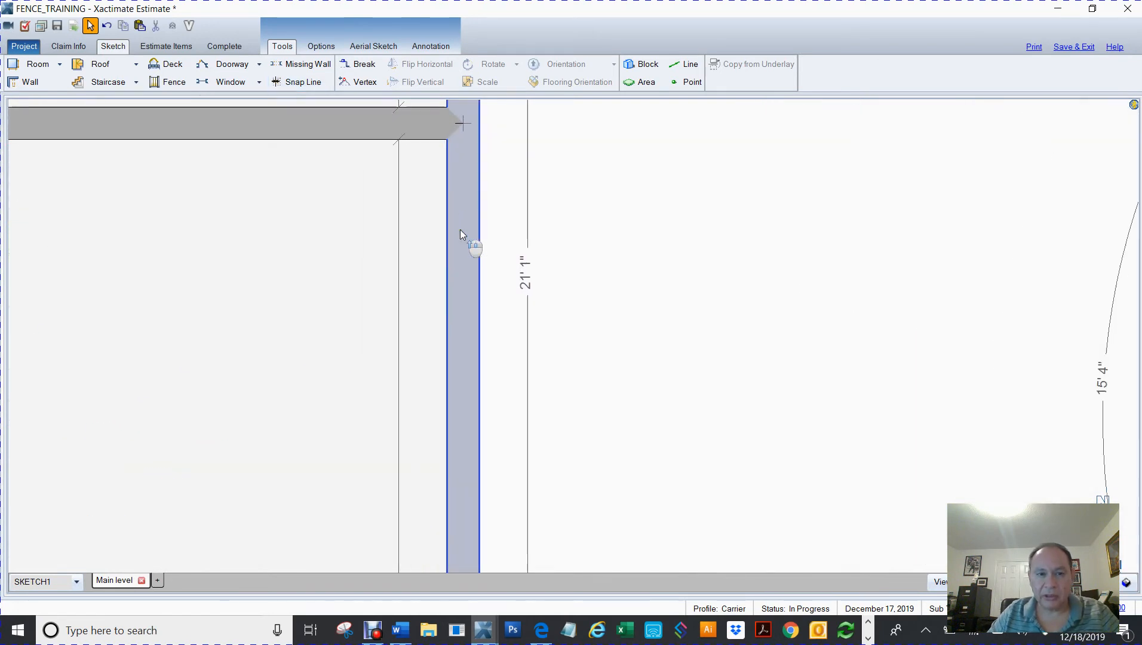
Try crossing snap lines at the outer wall junction between Room7 and the Bathroom, and undo them
left_click_drag(571, 201, 520, 357)
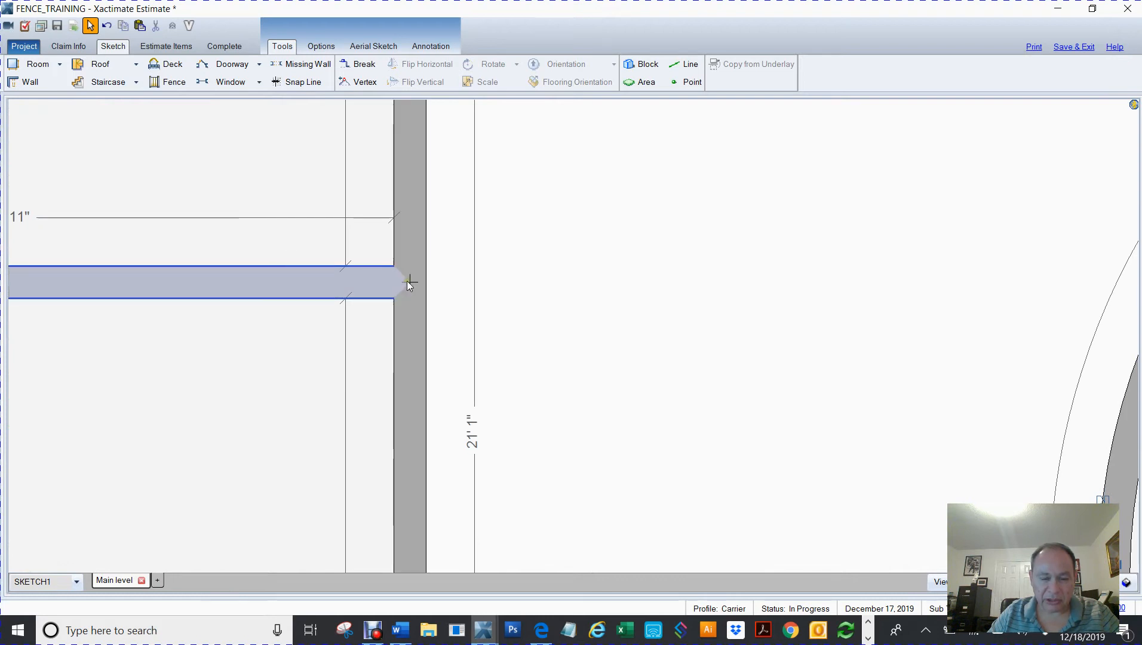
left_click(350, 130)
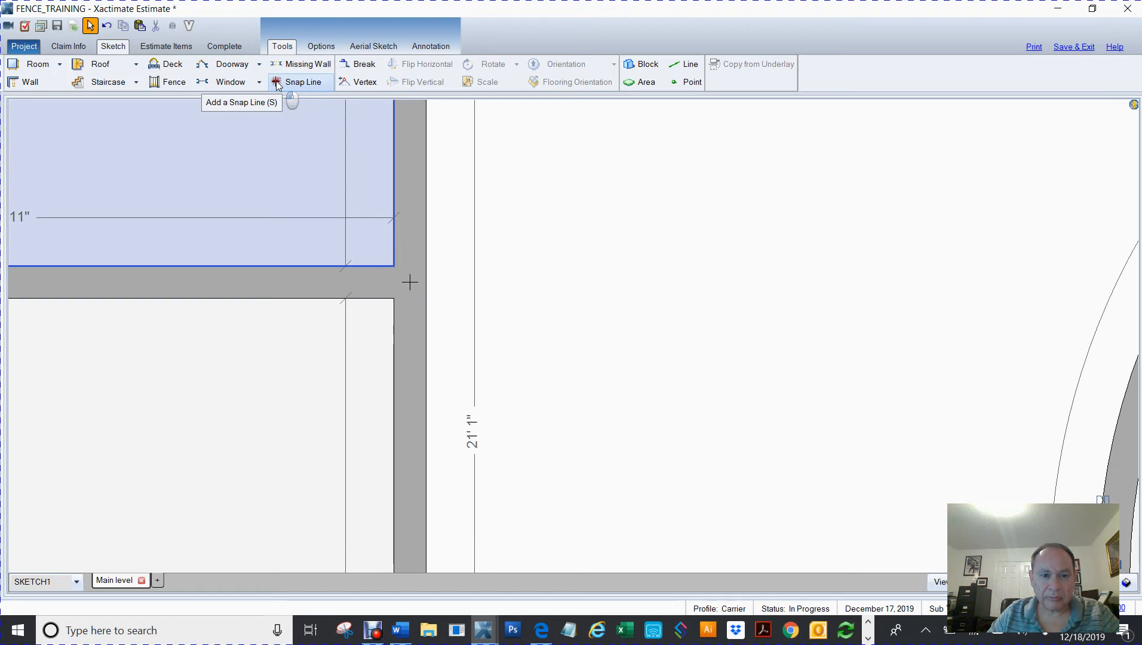
left_click(276, 82)
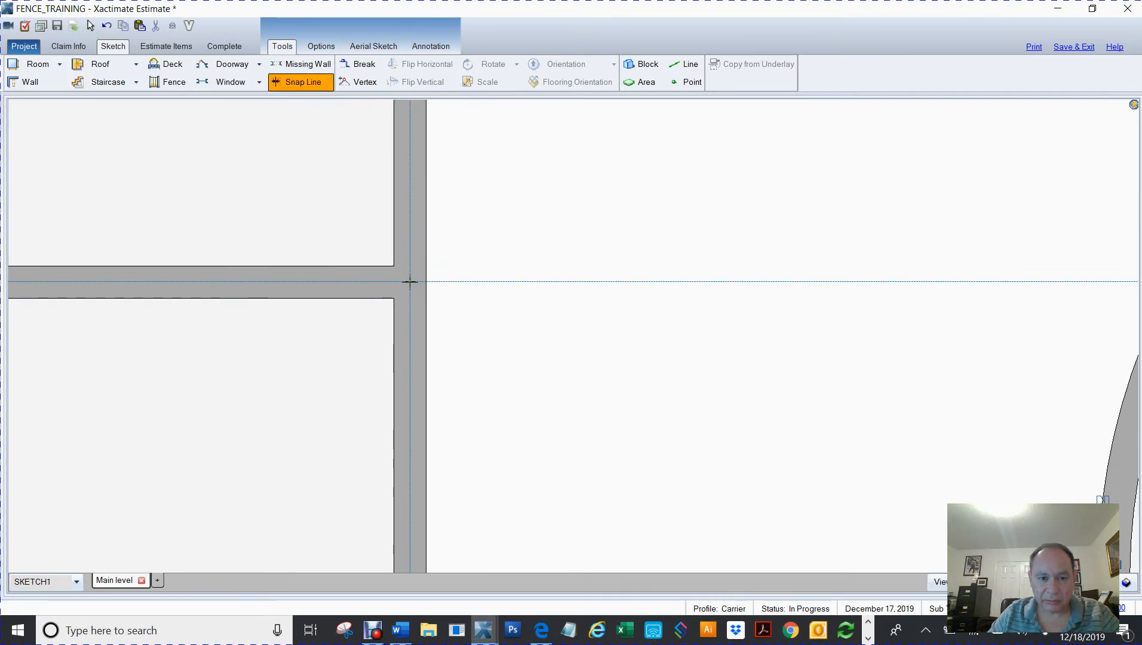
left_click(410, 281)
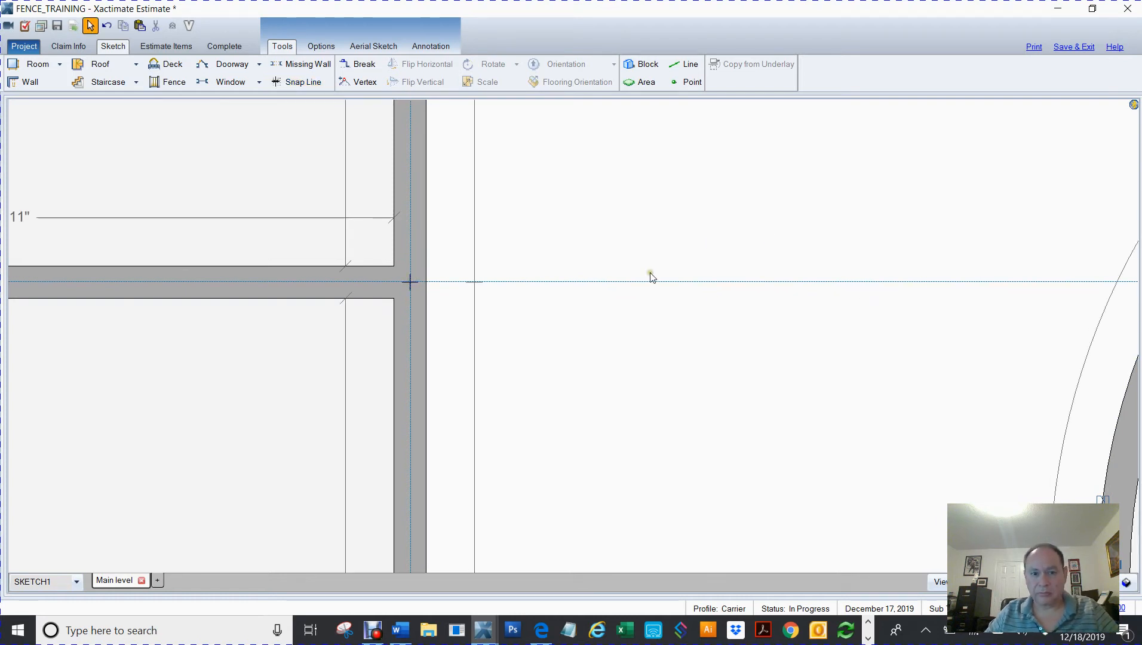
key("ctrl+z")
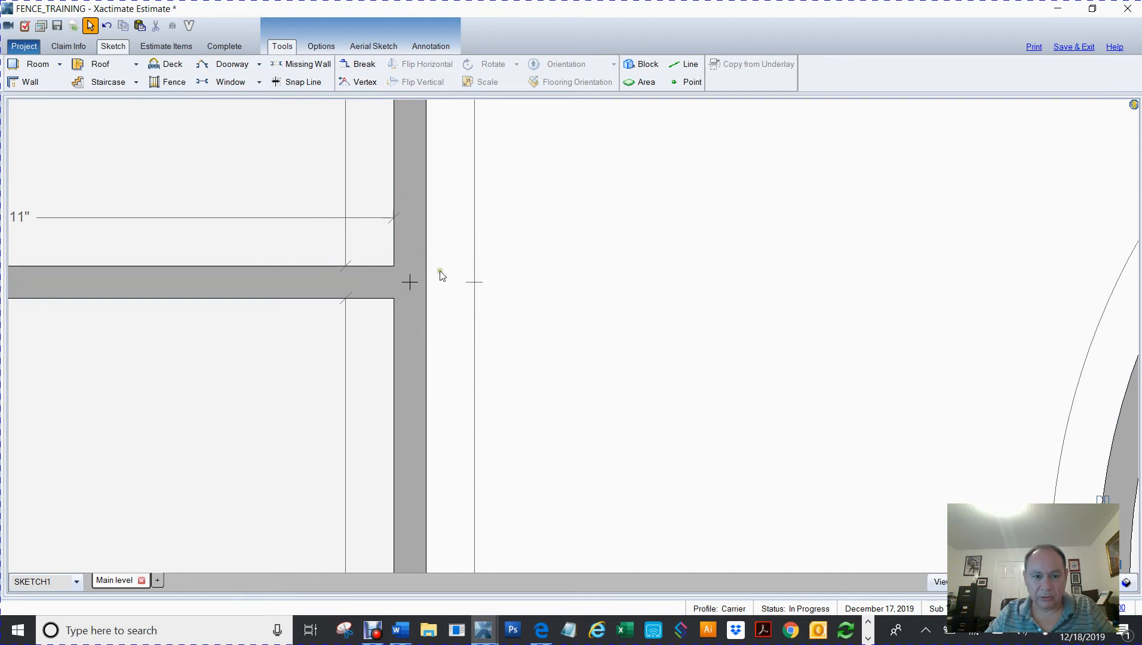
Add horizontal and vertical snap lines through the center of the outer wall junction between Room7 and the Bathroom
scroll(474, 279, "down", 5)
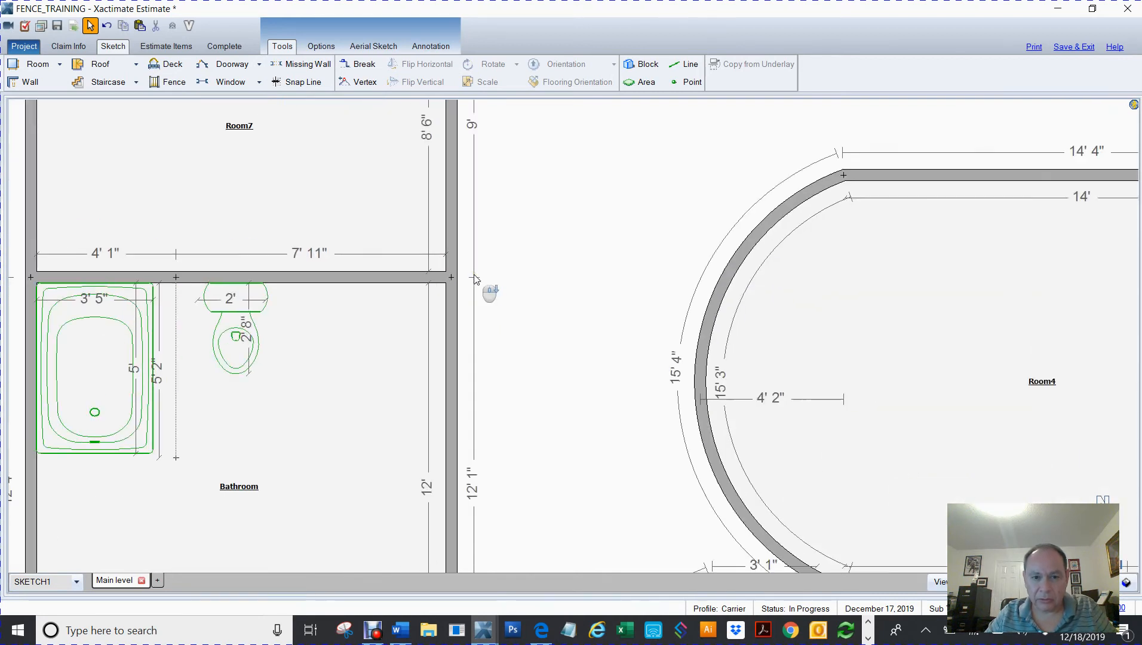
scroll(477, 282, "up", 2)
scroll(477, 283, "up", 4)
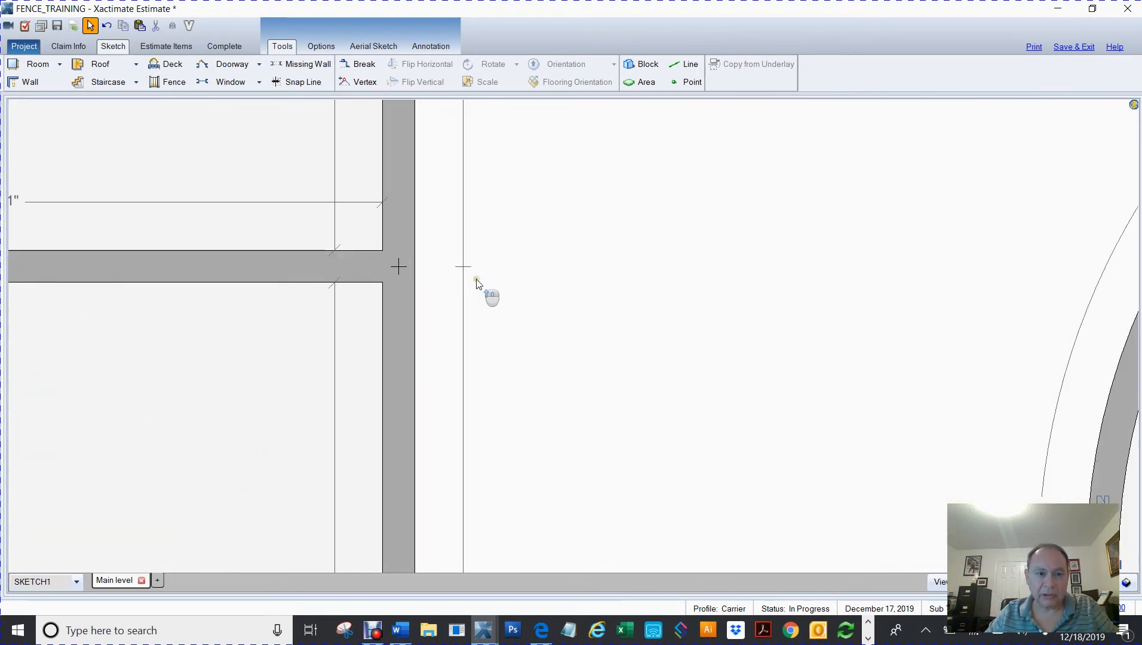
left_click(276, 84)
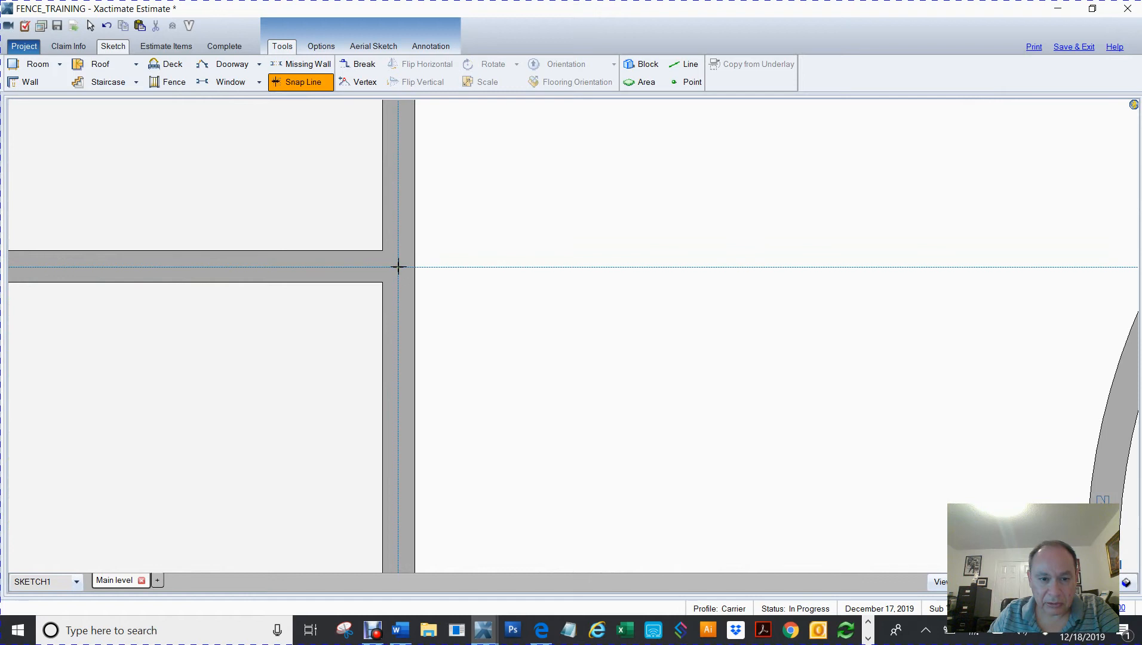
left_click(398, 267)
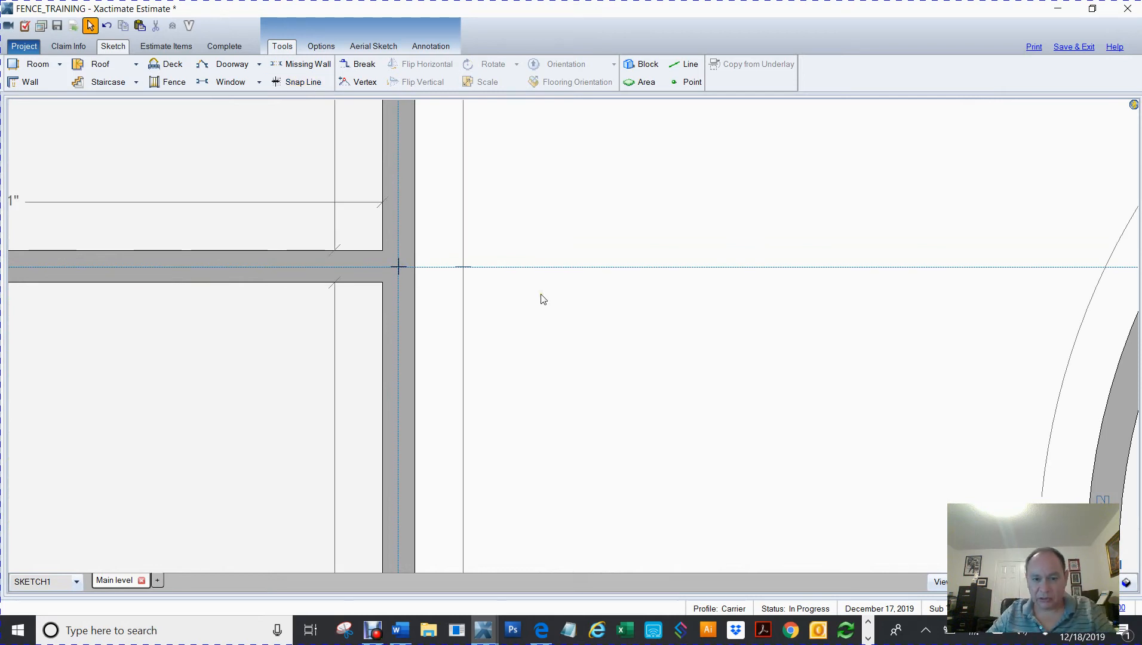
scroll(669, 276, "down", 3)
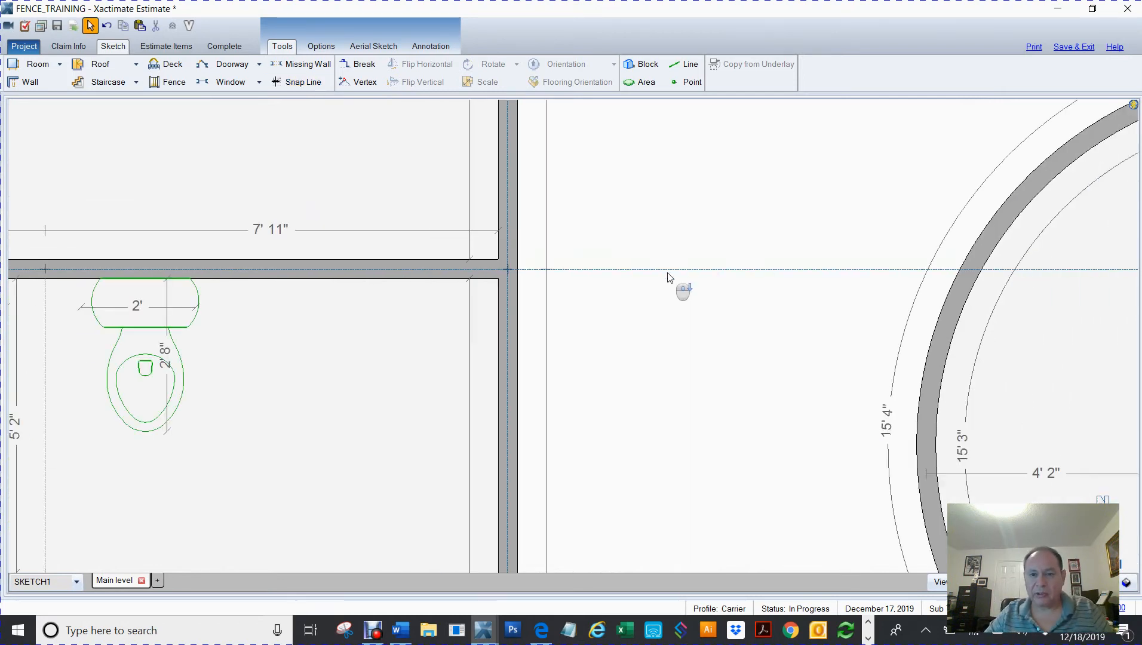
scroll(640, 298, "up", 2)
scroll(621, 281, "down", 3)
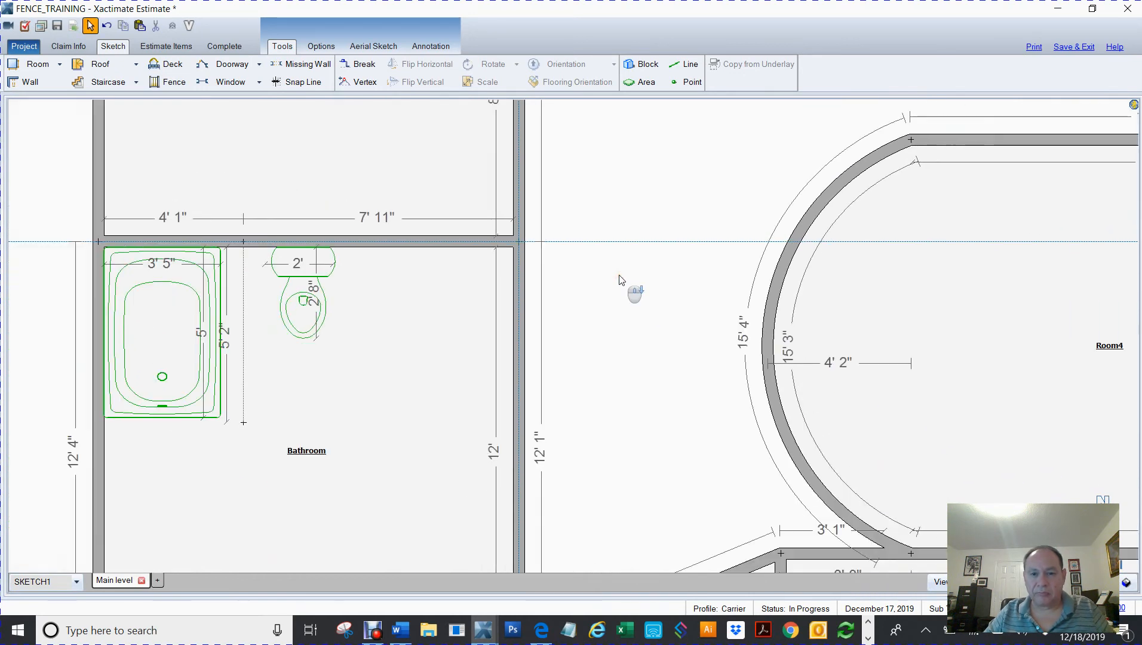
scroll(640, 337, "down", 1)
mouse_move(640, 340)
left_mouse_down()
mouse_move(583, 282)
mouse_move(546, 288)
left_mouse_up()
key("space")
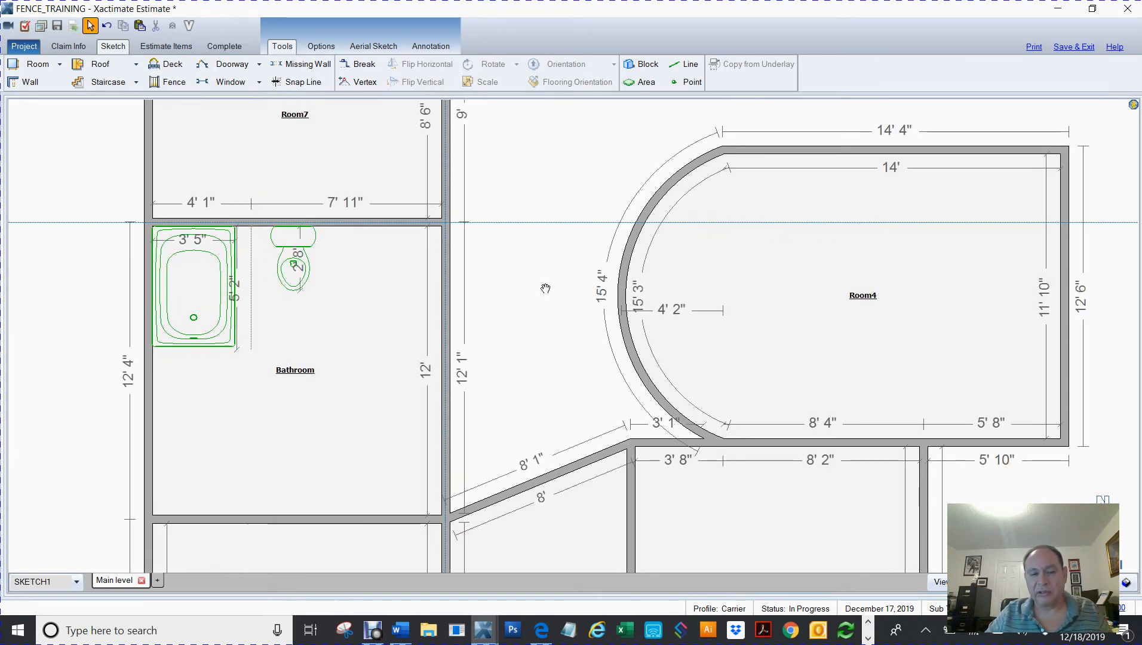
Pull a new room about 6' 10" wide out of the Bathroom's outer wall, stopping just short of Room4's curved wall
left_click(446, 331)
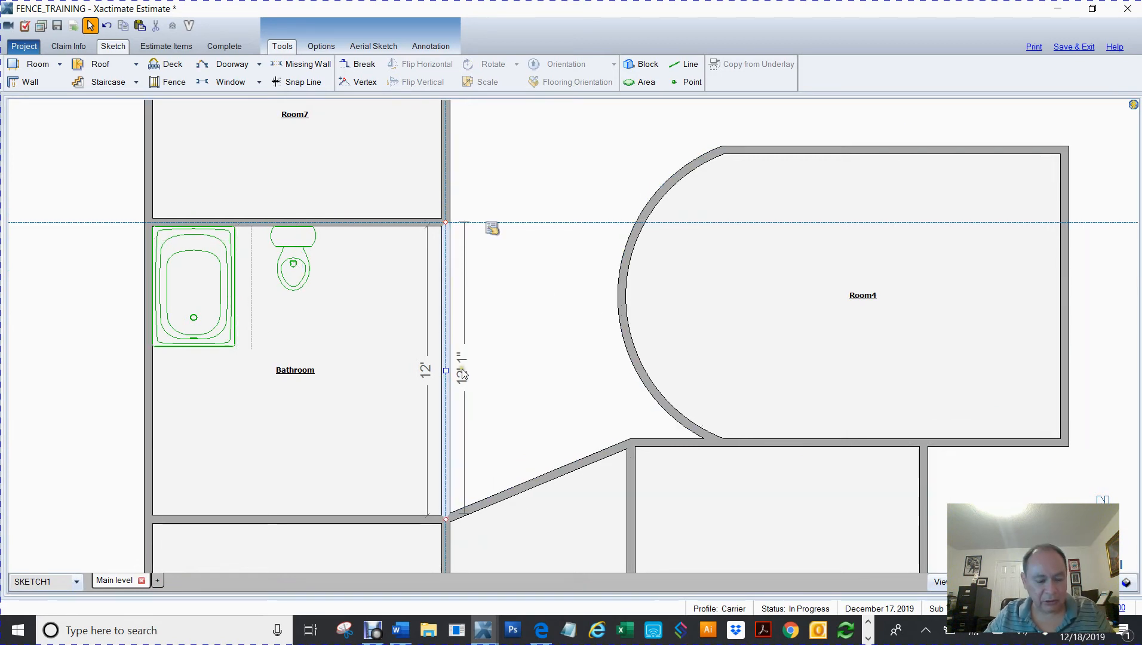
left_click_drag(446, 371, 622, 361)
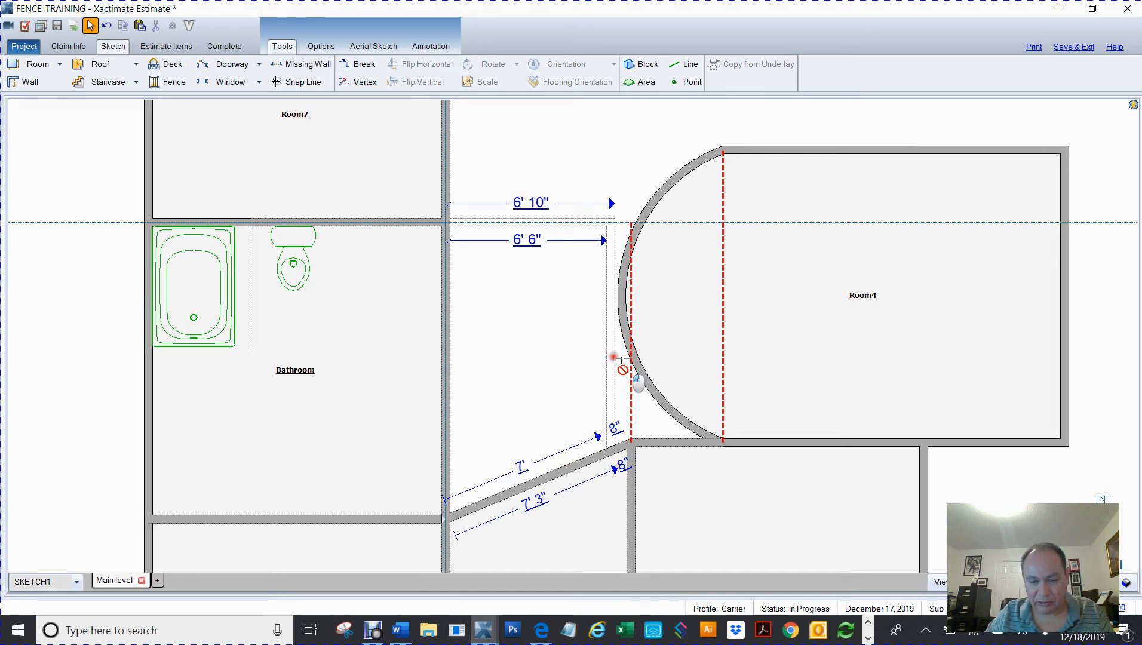
left_click(612, 358)
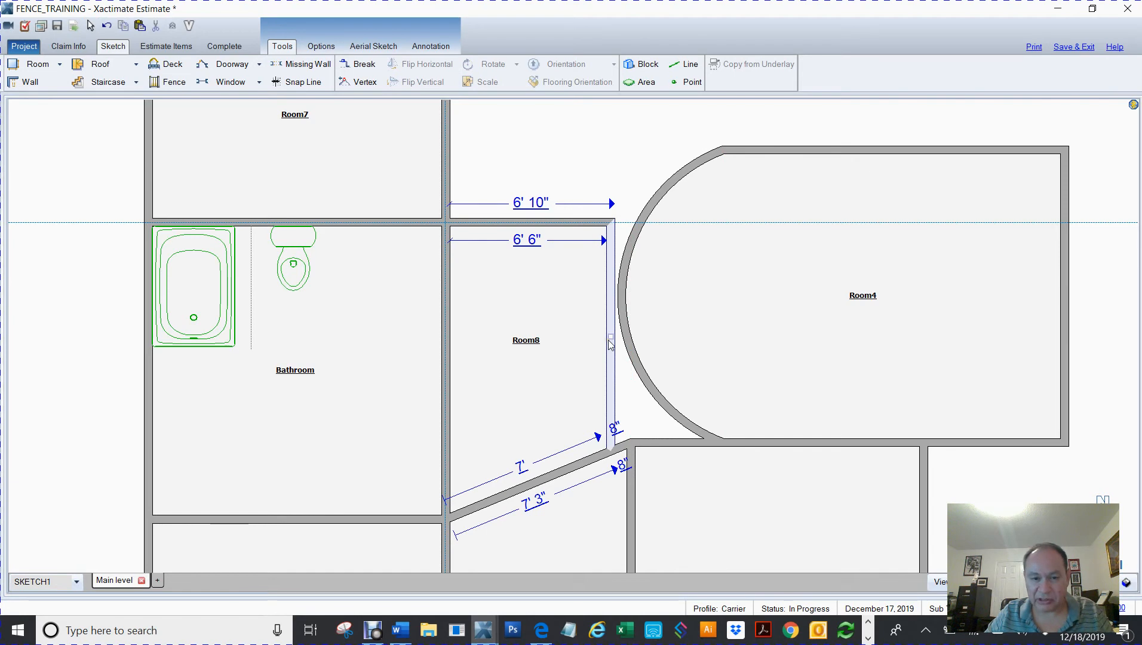
mouse_move(608, 336)
left_mouse_down()
mouse_move(630, 334)
mouse_move(642, 357)
mouse_move(606, 343)
left_mouse_up()
left_click(608, 347)
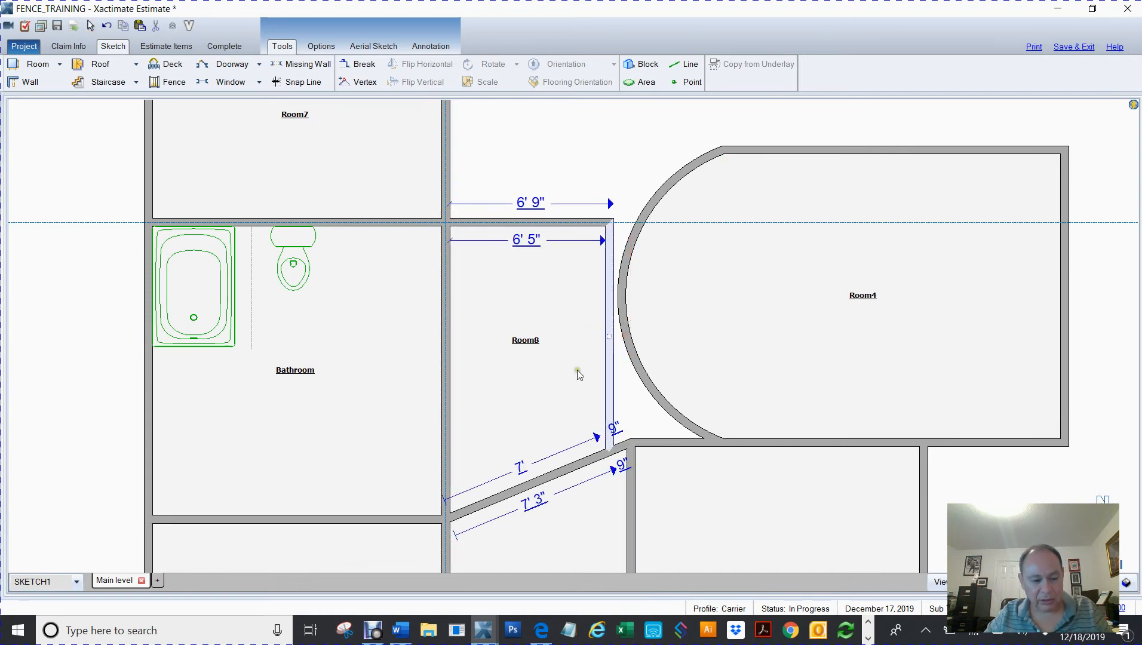
left_click(566, 389)
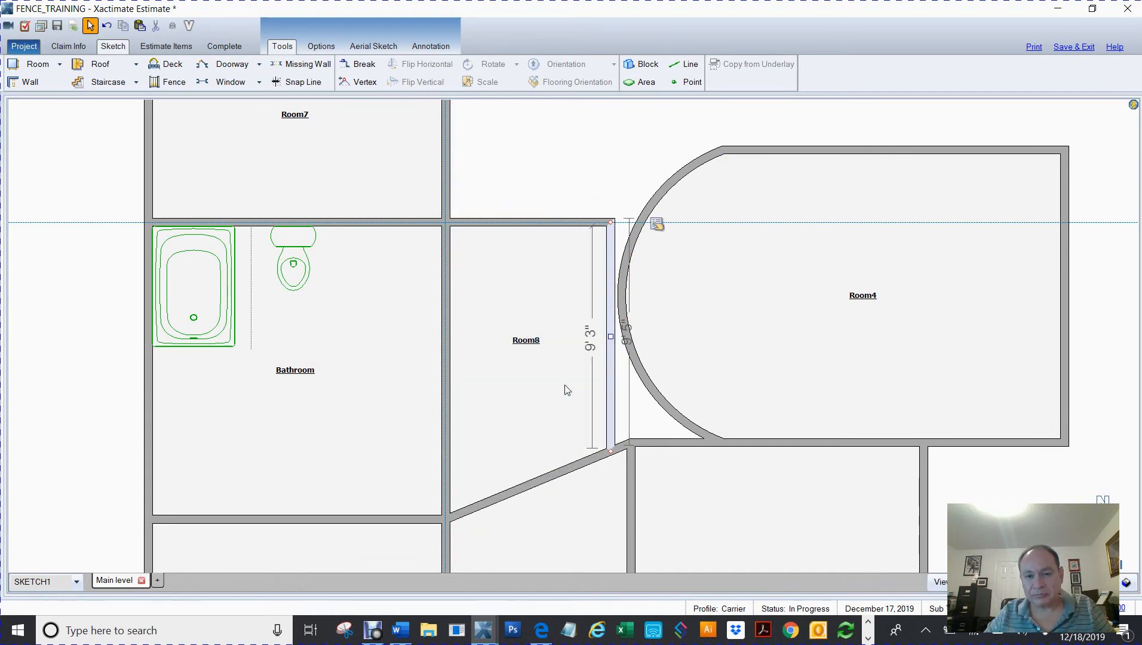
Try to pull a new room out of Room4's curved wall toward the Bathroom
left_click(624, 317)
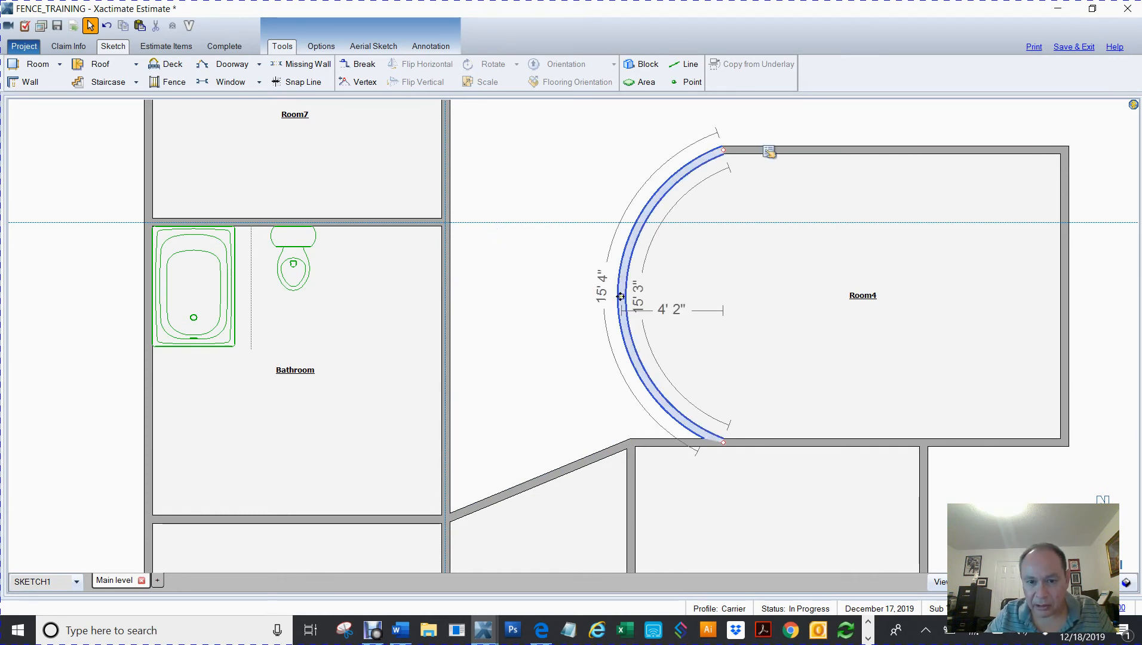
left_click(527, 308)
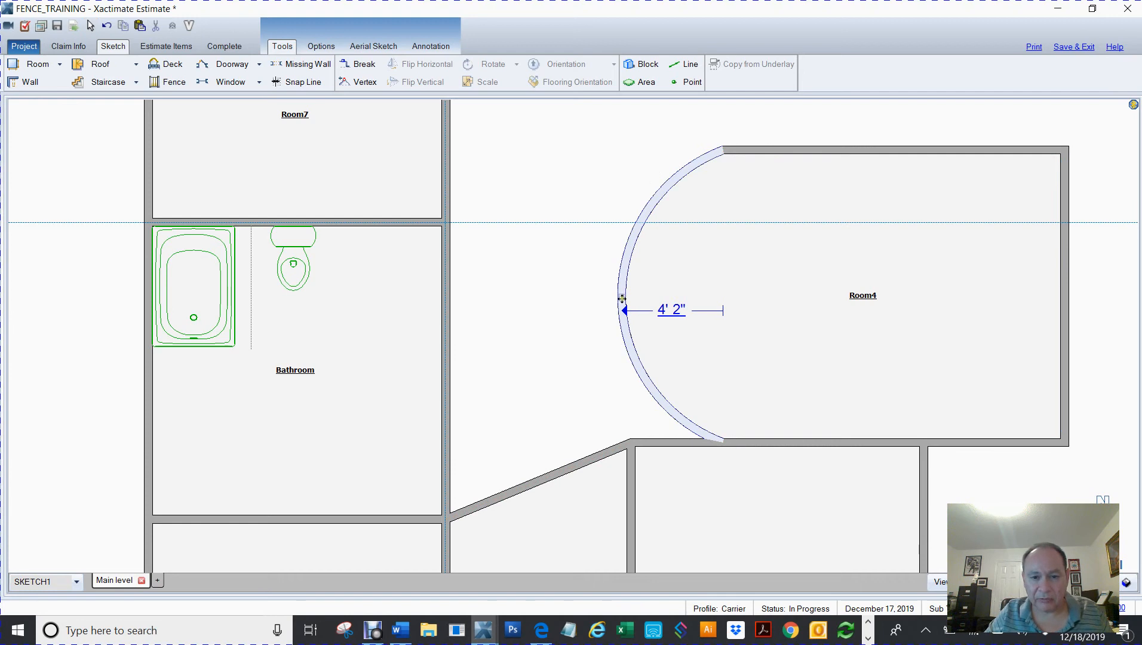
left_click_drag(622, 297, 632, 318)
left_click(526, 333)
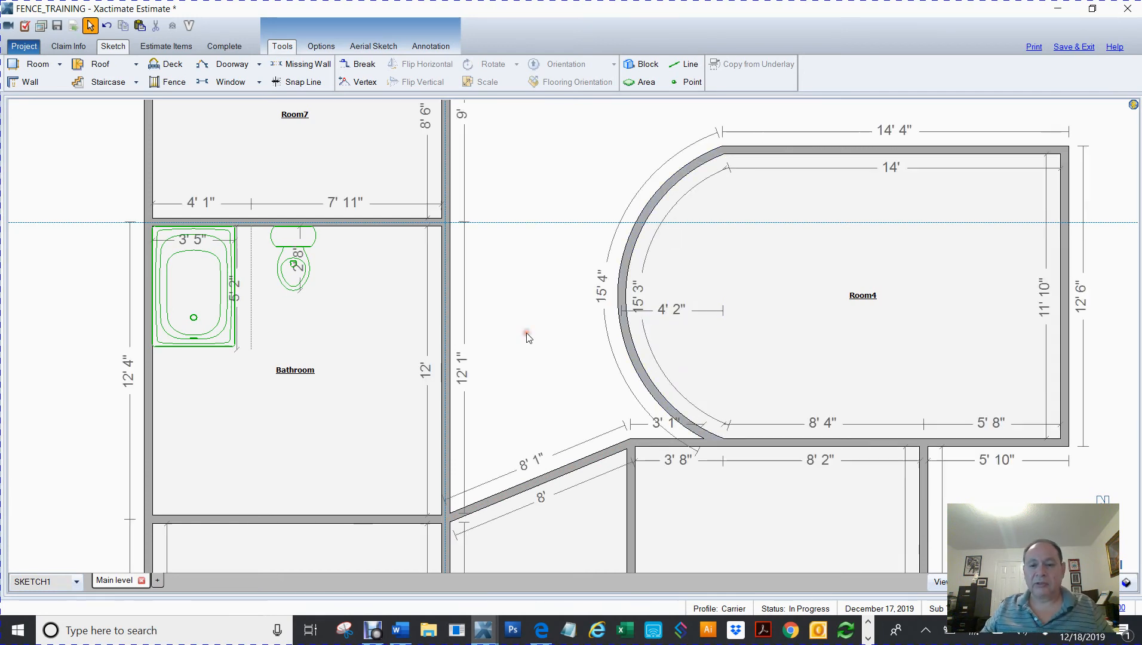
Try to pull a new room out of the short wall between the slanted wall and Room4's curve, and undo it
left_click(667, 443)
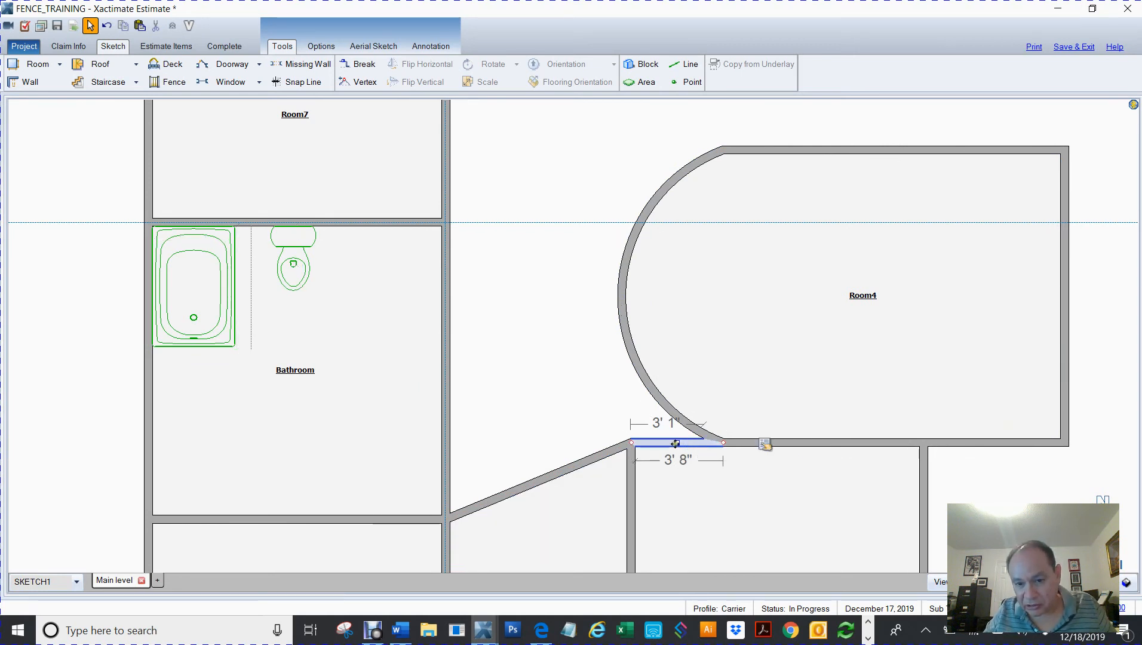
left_click(583, 359)
left_click_drag(581, 351, 468, 290)
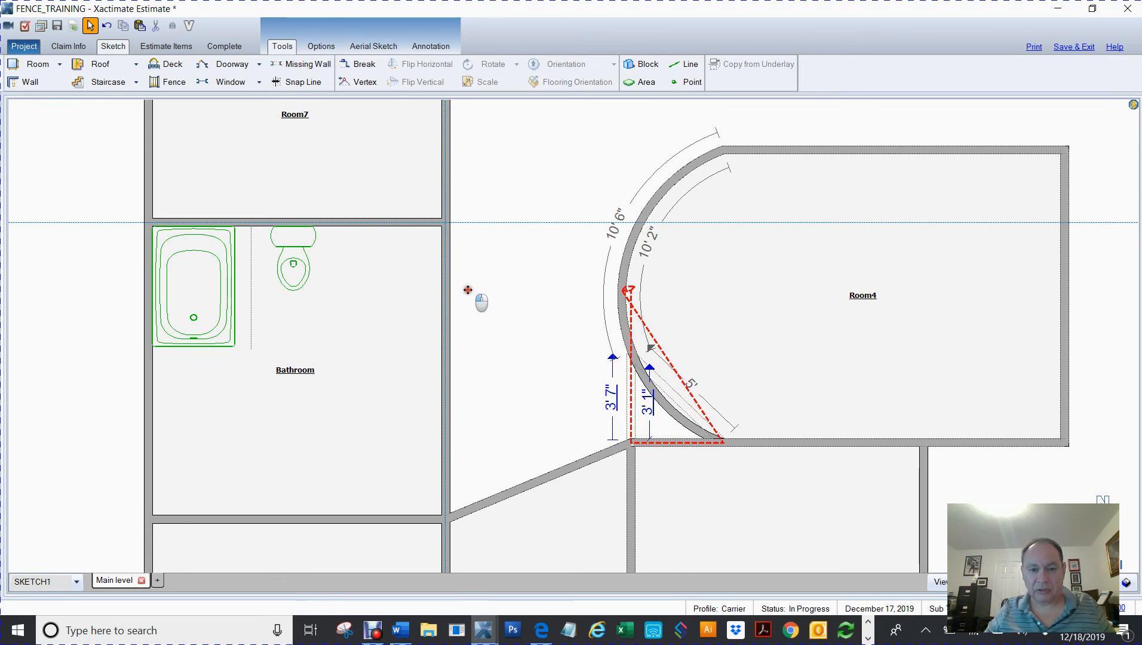
left_click_drag(468, 289, 467, 290)
key("ctrl+z")
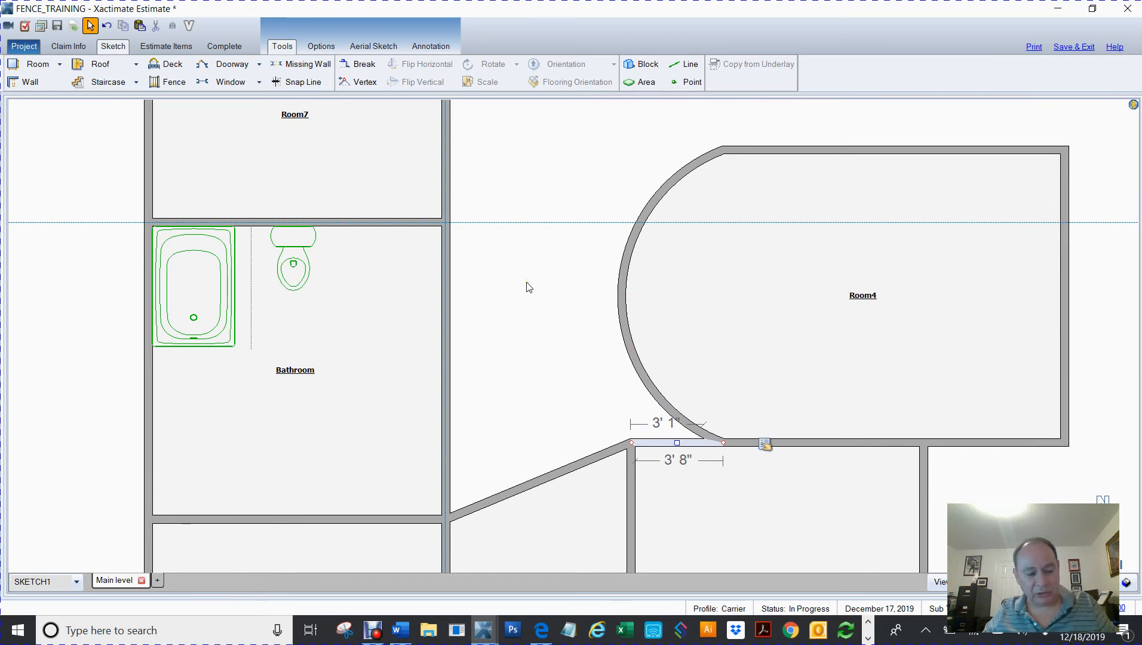
Draw a wall along the snap line from the Room7 and Bathroom junction to Room4's curved wall, and try extending its end into the curve
key("w")
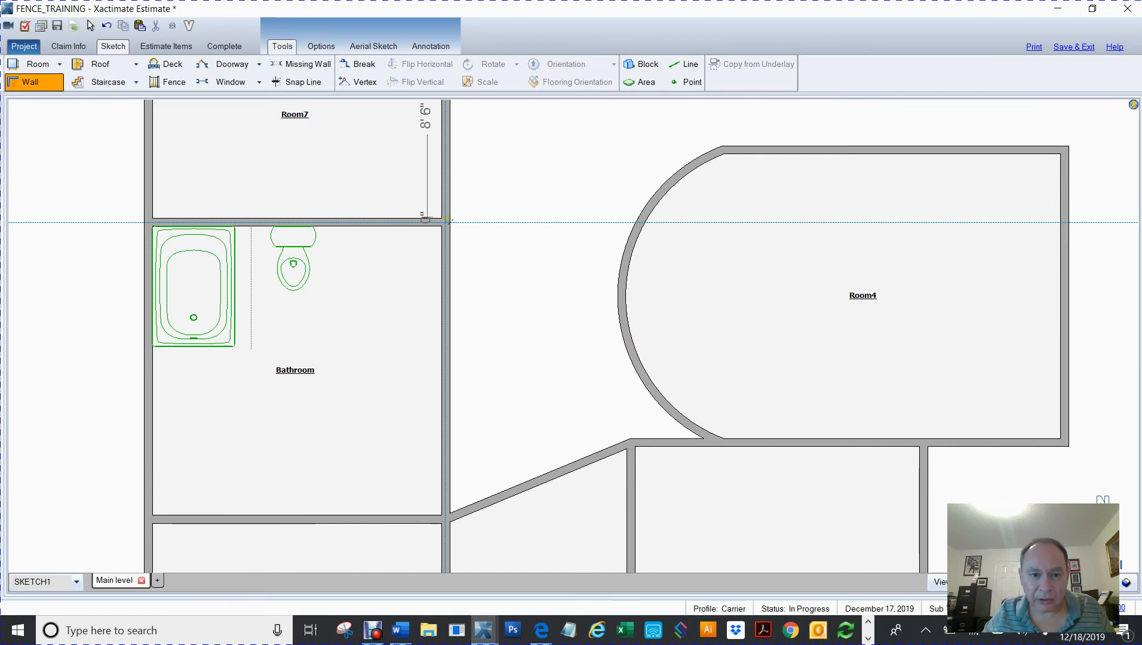
left_click(446, 224)
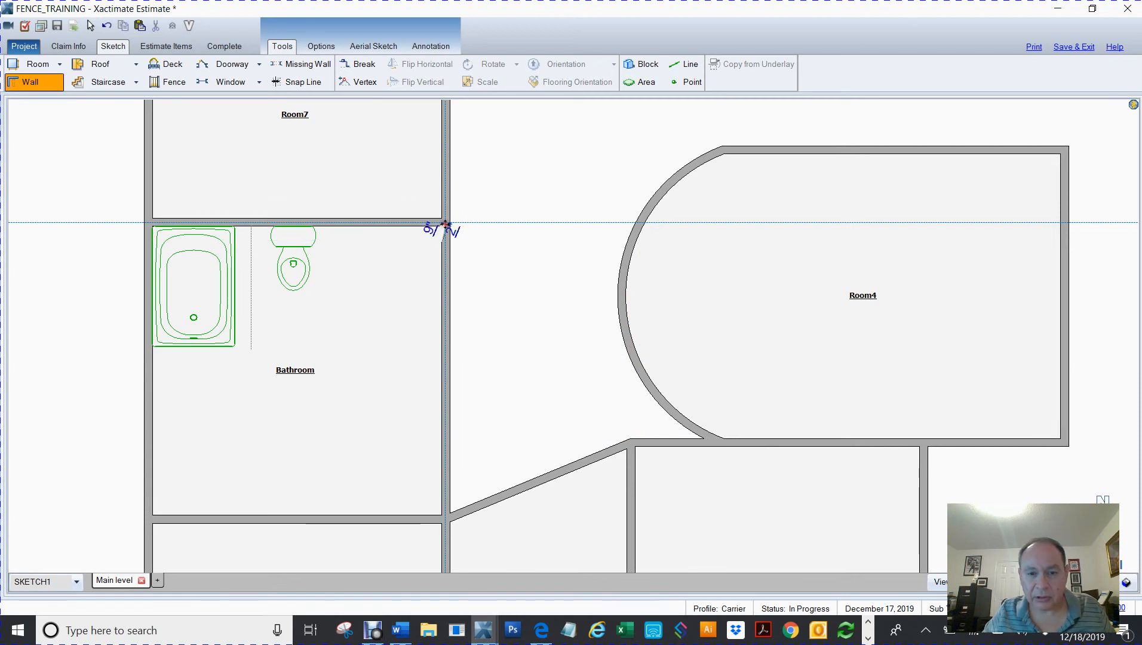
left_click(633, 220)
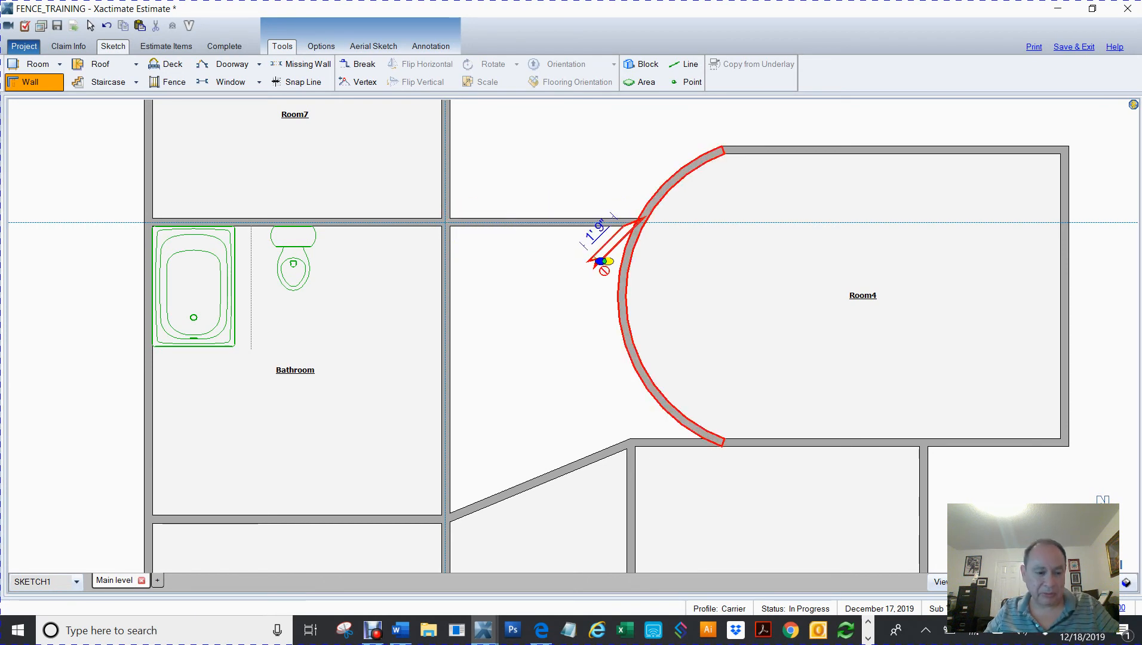
key("Escape")
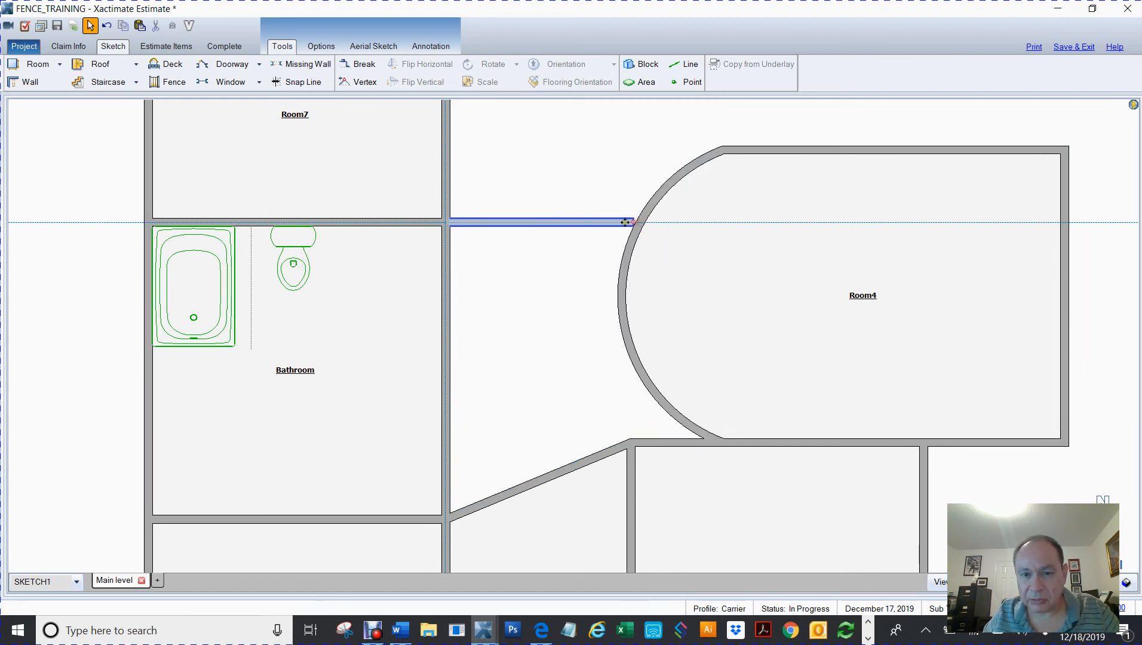
scroll(623, 230, "up", 3)
left_click(655, 210)
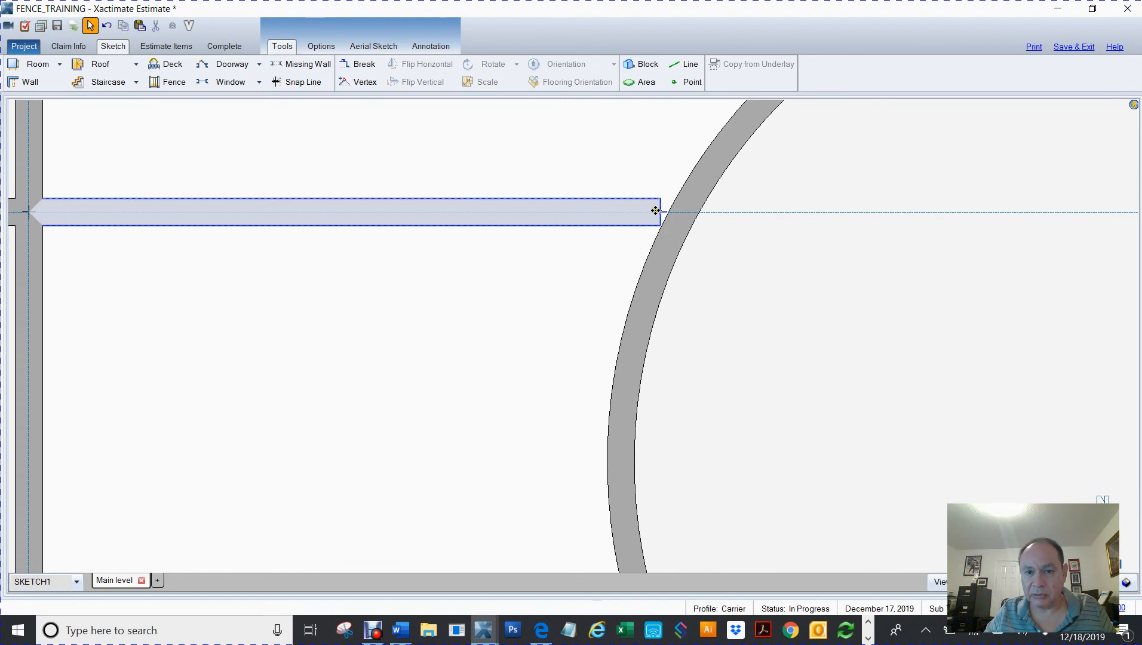
left_click_drag(658, 212, 685, 221)
scroll(545, 275, "down", 5)
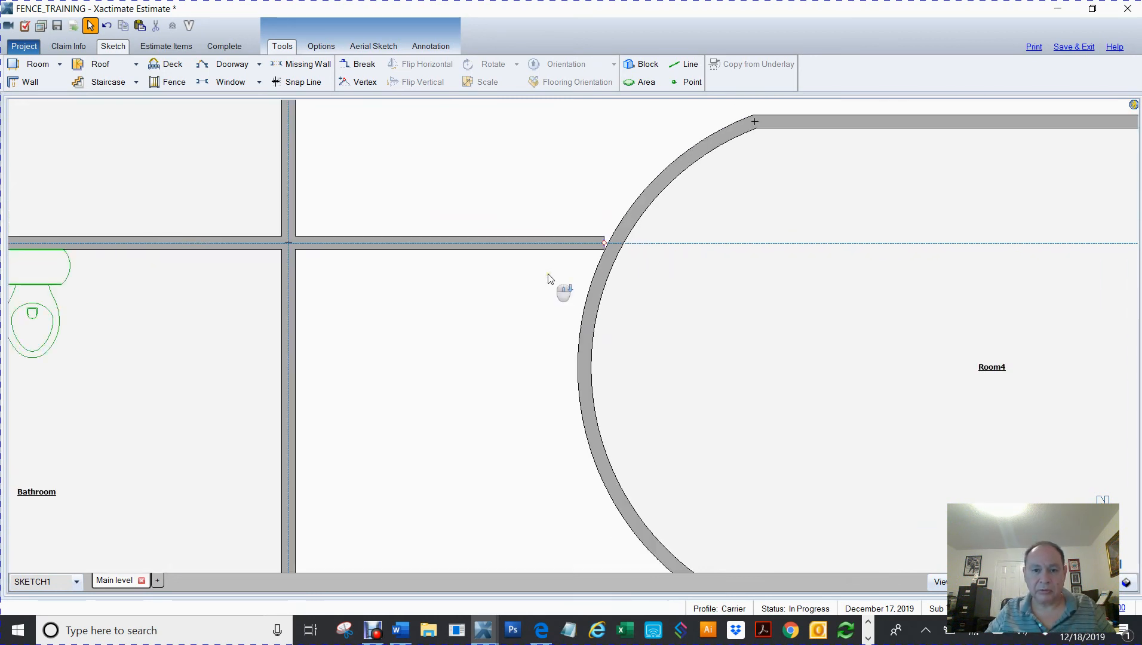
Remove the unattached wall between the Bathroom and Room4, together with the snap lines
left_click(484, 263)
left_click(505, 303)
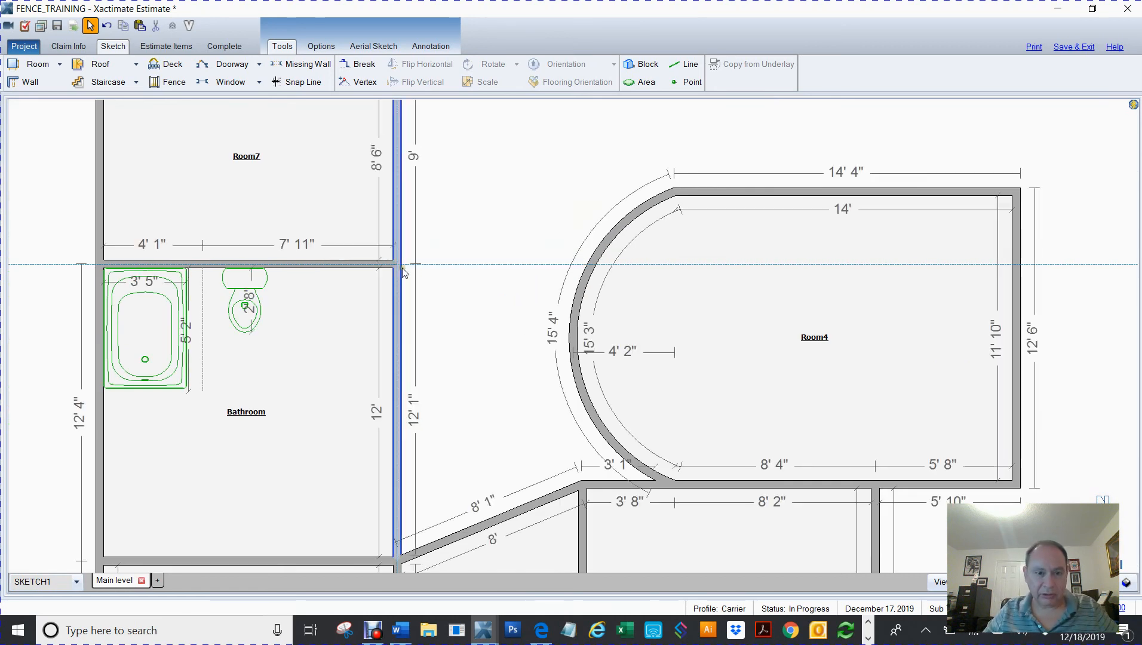
left_click(470, 264)
left_click(477, 318)
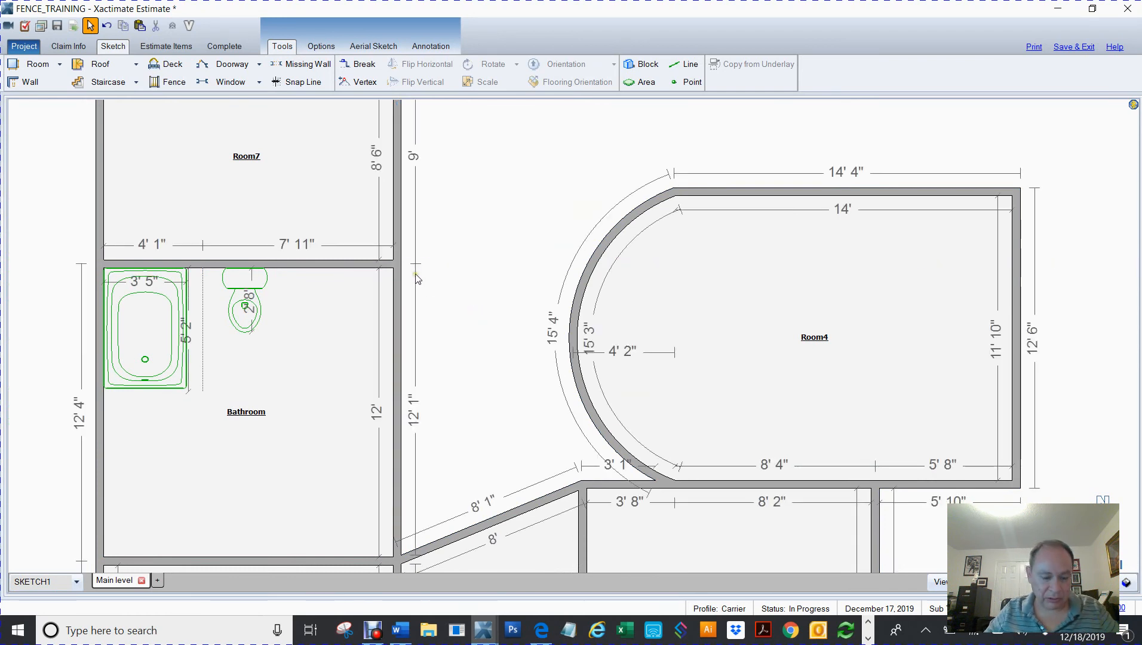
Draw a wall about 7' 11" long from the Room7 and Bathroom junction to Room4's curved wall, enclosing the space as a room
key("w")
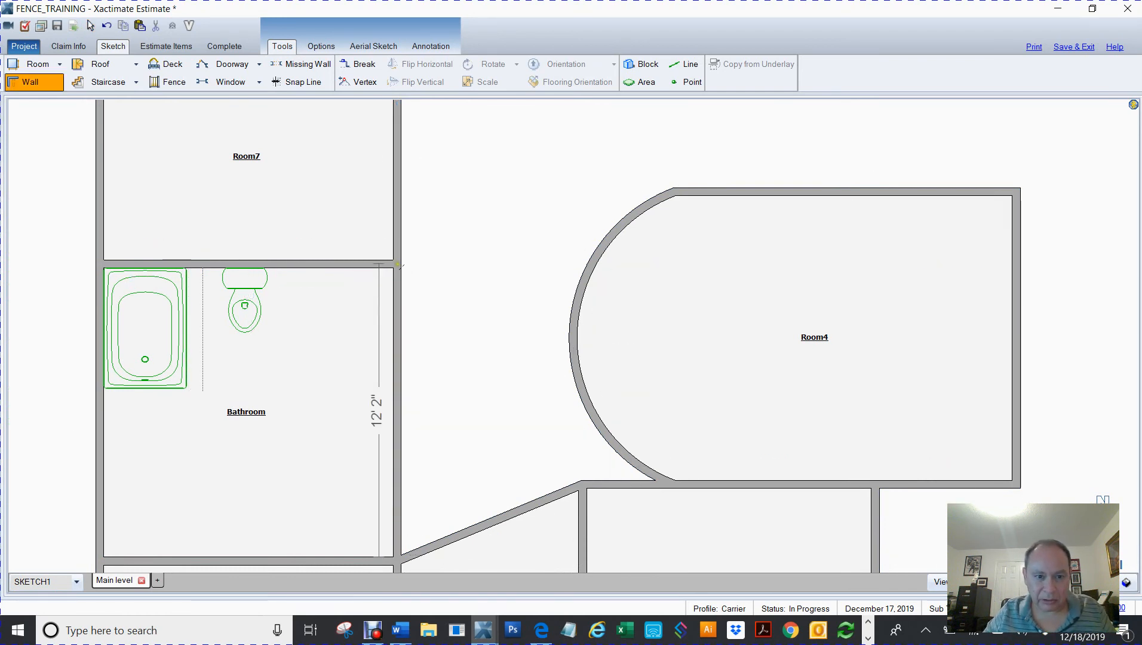
left_click(399, 264)
left_click(593, 267)
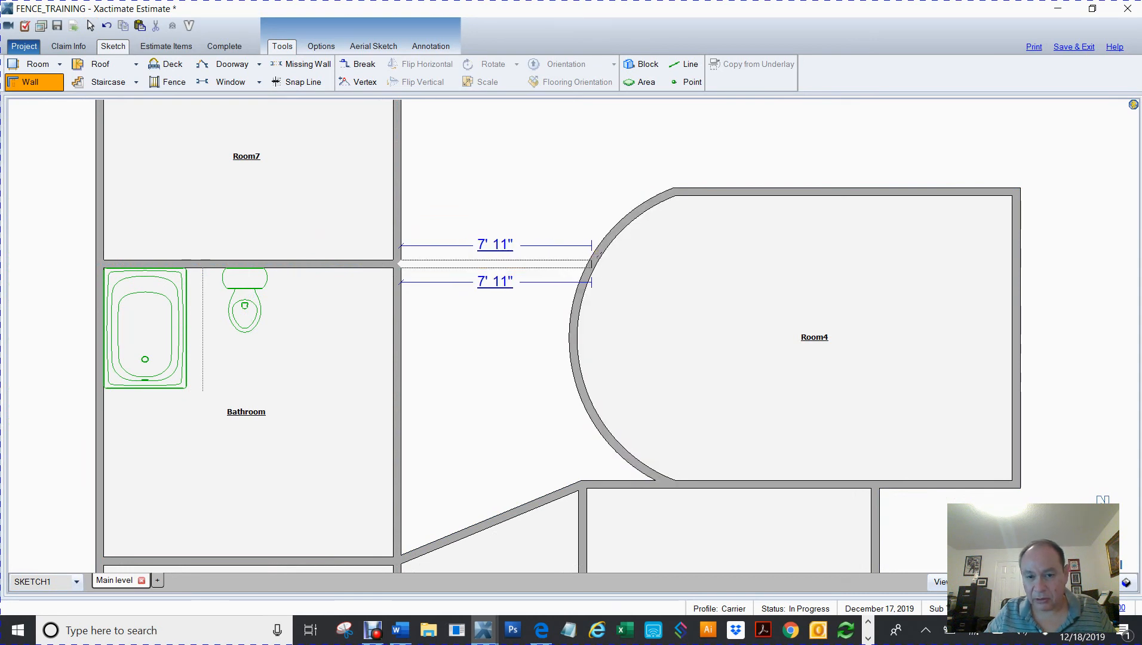
key("Escape")
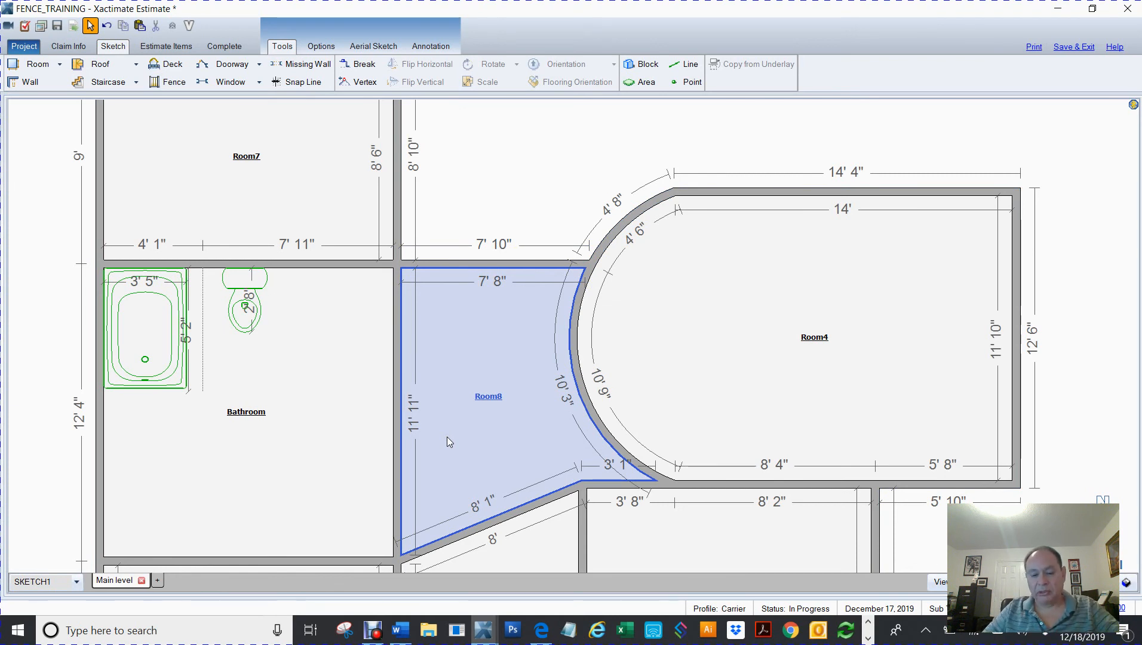
key("Escape")
mouse_move(52, 355)
left_mouse_down()
mouse_move(678, 266)
mouse_move(717, 231)
left_mouse_up()
scroll(548, 308, "down", 3)
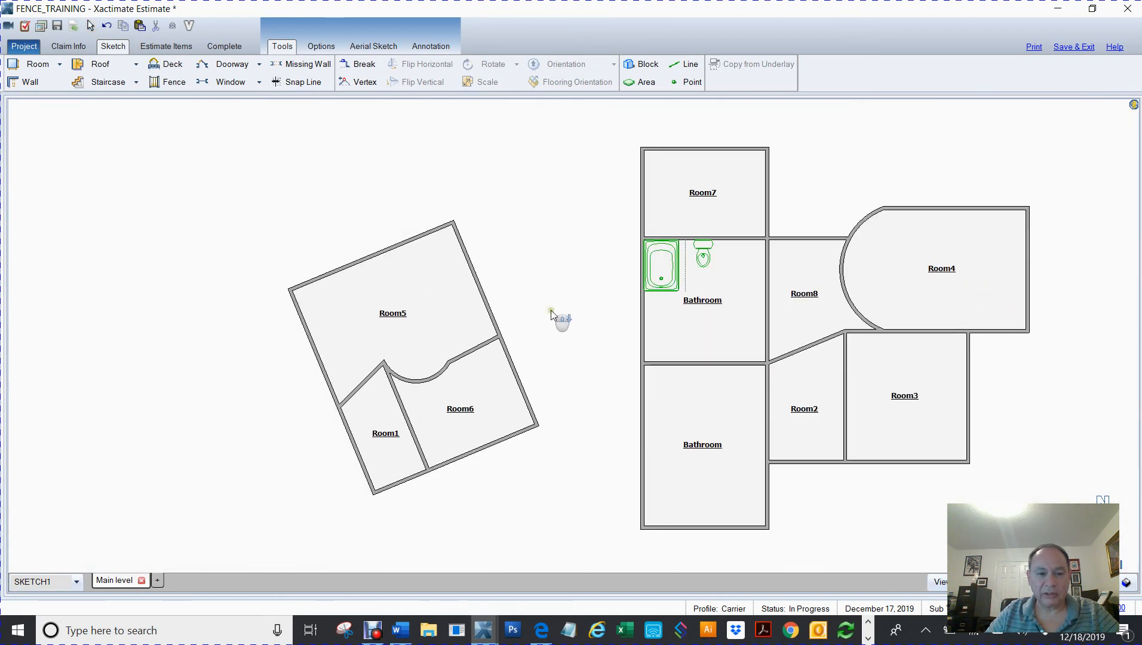
Try to pull a parallel wall out of the wall between Room1 and Room6 into Room6, and undo it
mouse_move(555, 311)
left_mouse_down()
mouse_move(524, 277)
mouse_move(466, 295)
left_mouse_up()
scroll(466, 295, "up", 5)
mouse_move(544, 262)
left_mouse_down()
mouse_move(674, 179)
mouse_move(676, 145)
left_mouse_up()
left_click(308, 466)
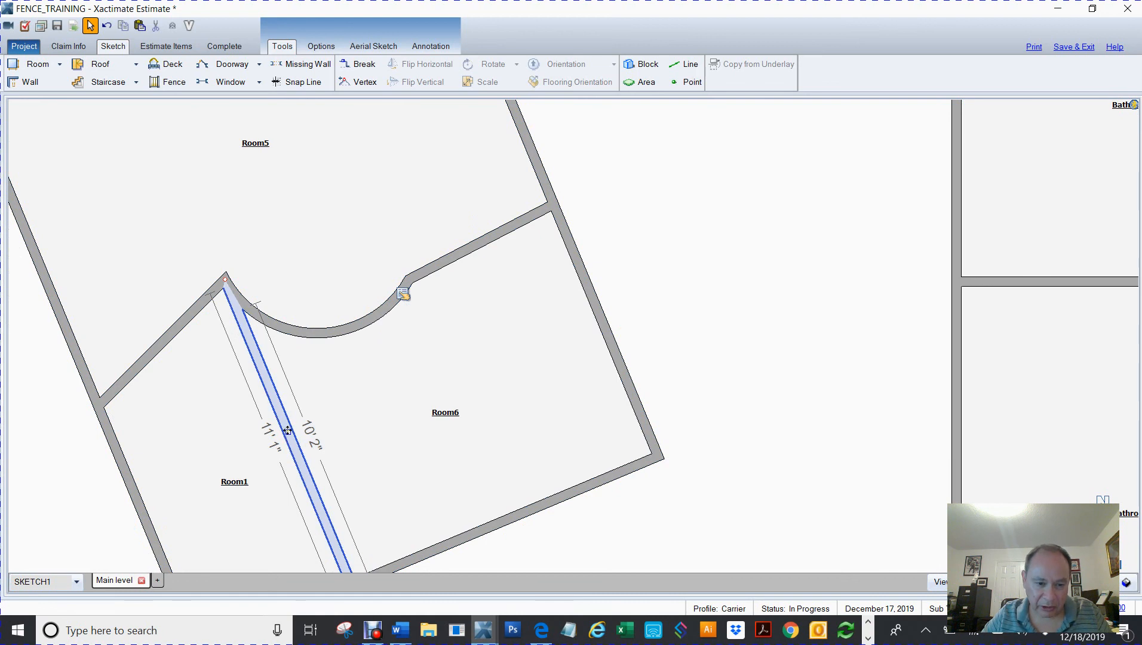
left_click(325, 423)
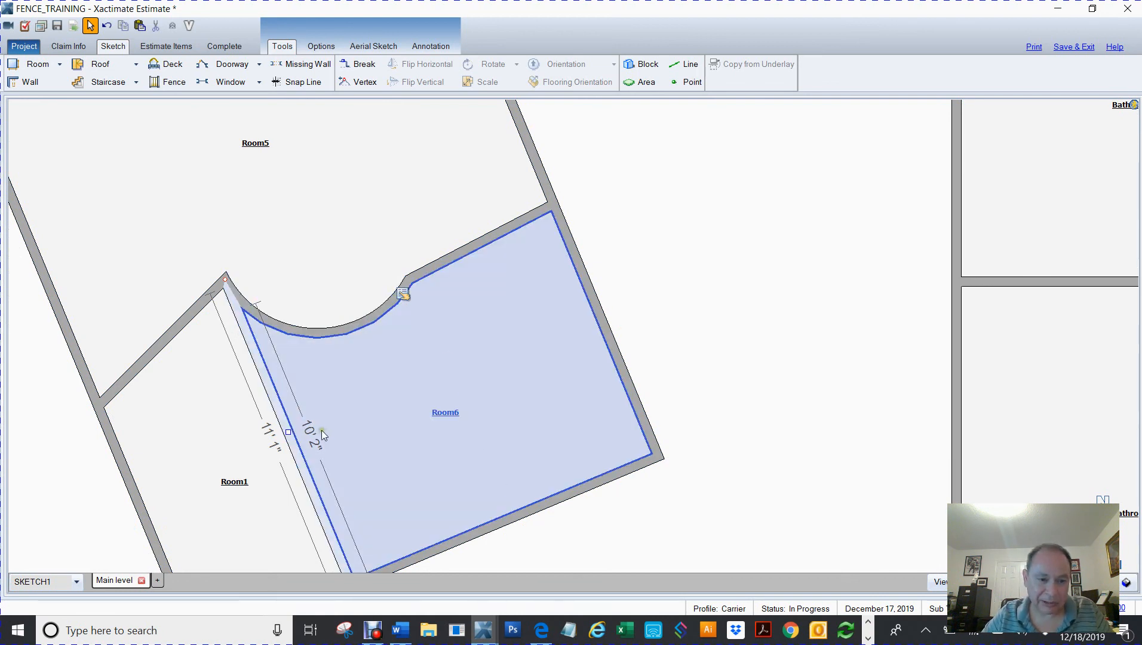
left_click(288, 432)
left_click_drag(288, 432, 410, 404)
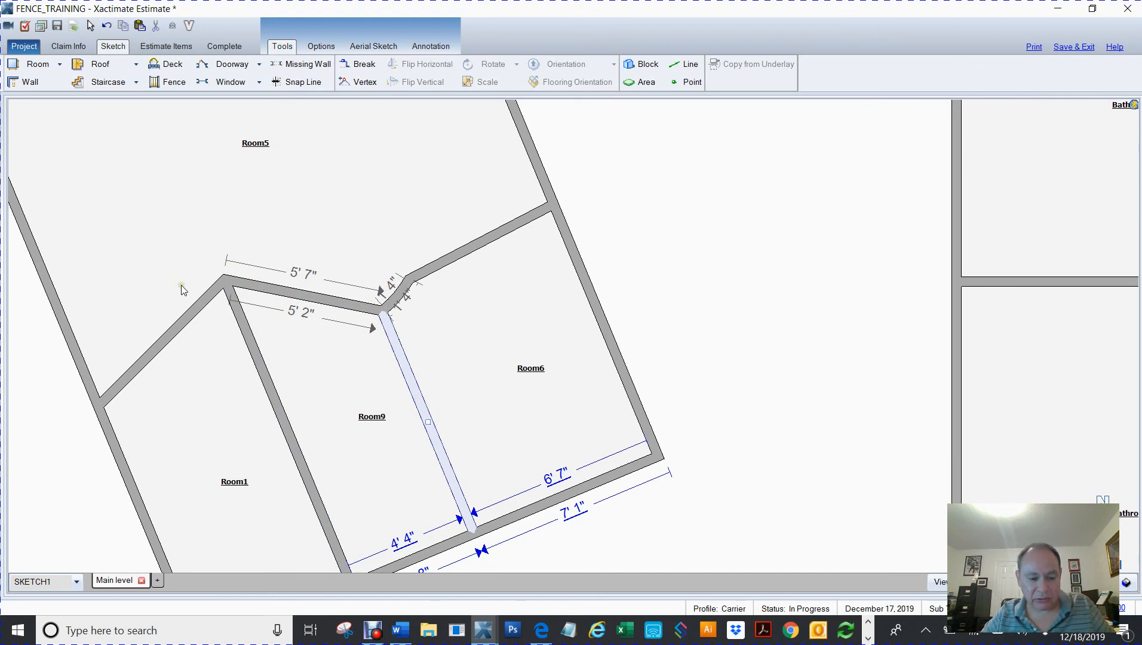
key("ctrl+z")
left_click(699, 313)
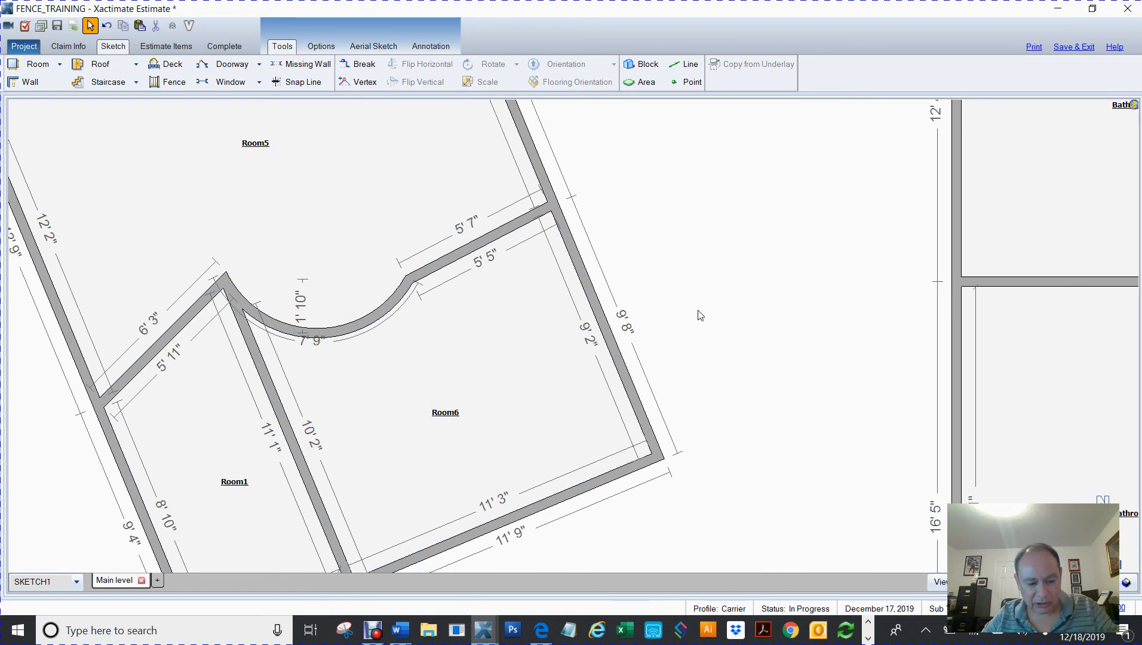
Draw a wall about 8' 11" long from the far end of Room6's curved wall to its opposite outer wall, splitting the room in two
key("w")
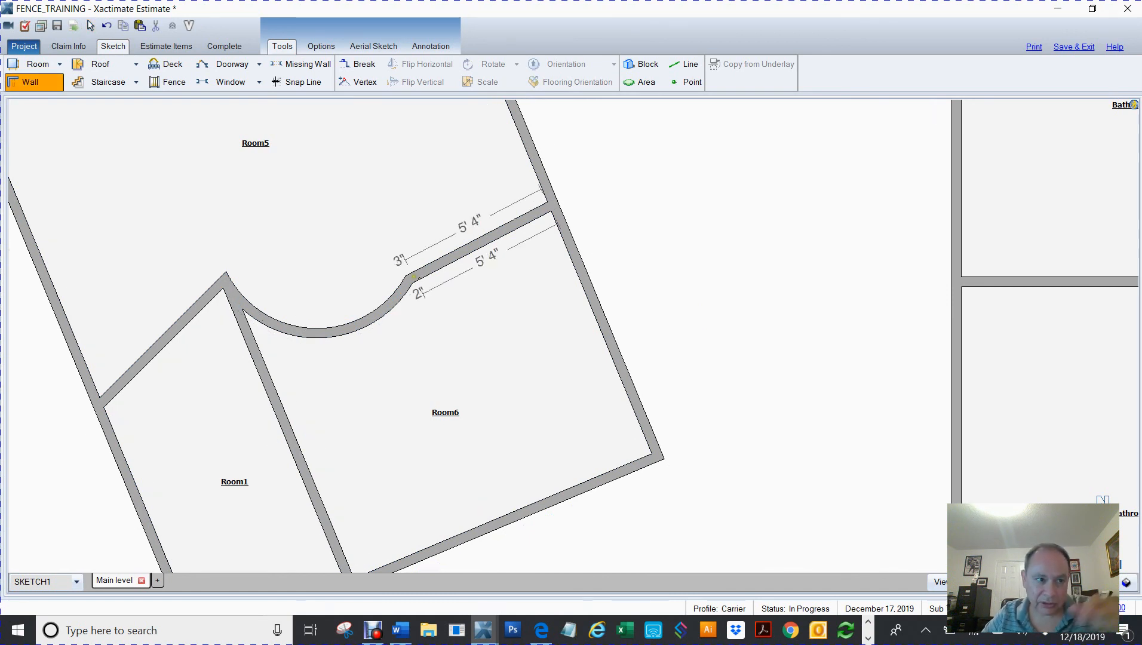
left_click(406, 279)
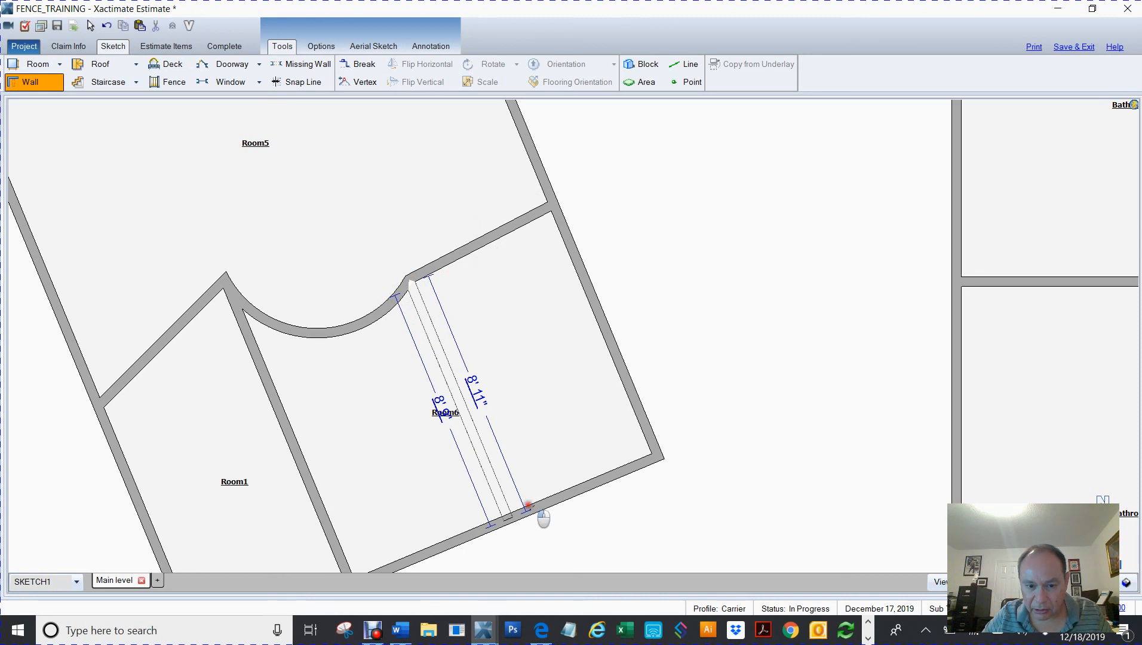
left_click(529, 505)
left_click(369, 419)
left_click(758, 273)
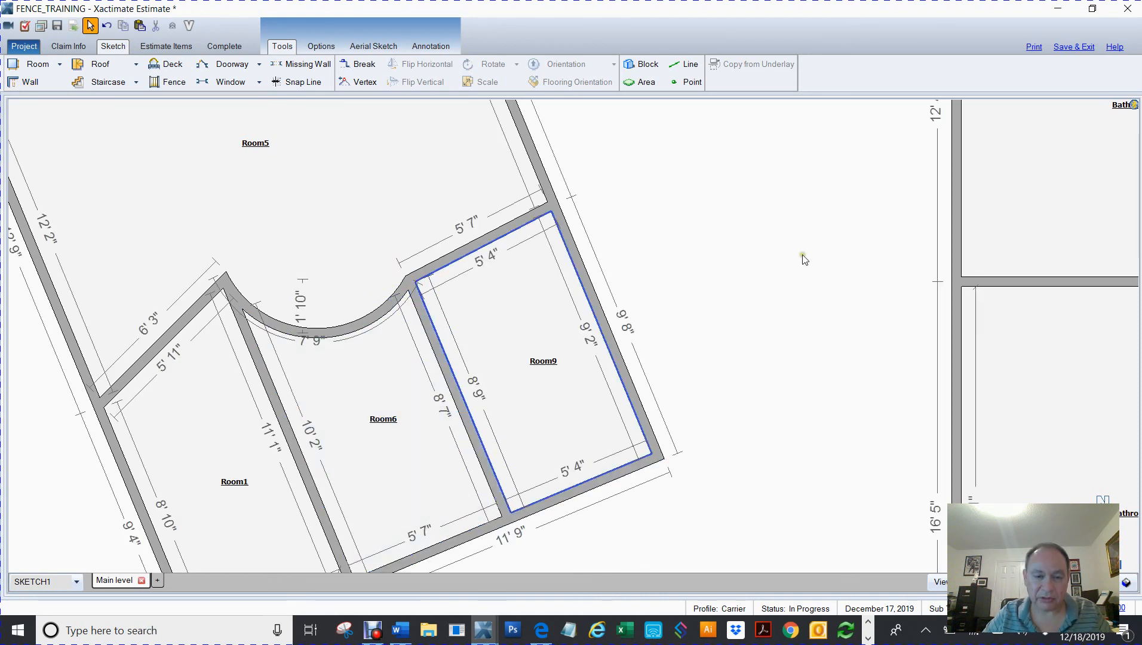
scroll(803, 255, "down", 4)
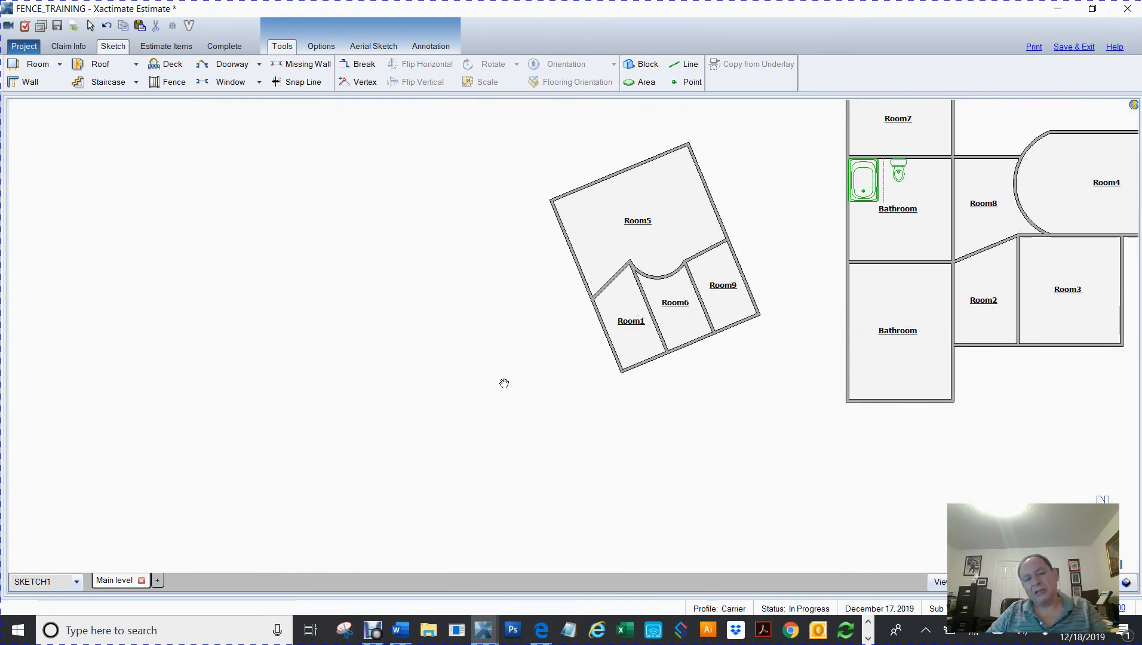
left_click_drag(502, 383, 182, 476)
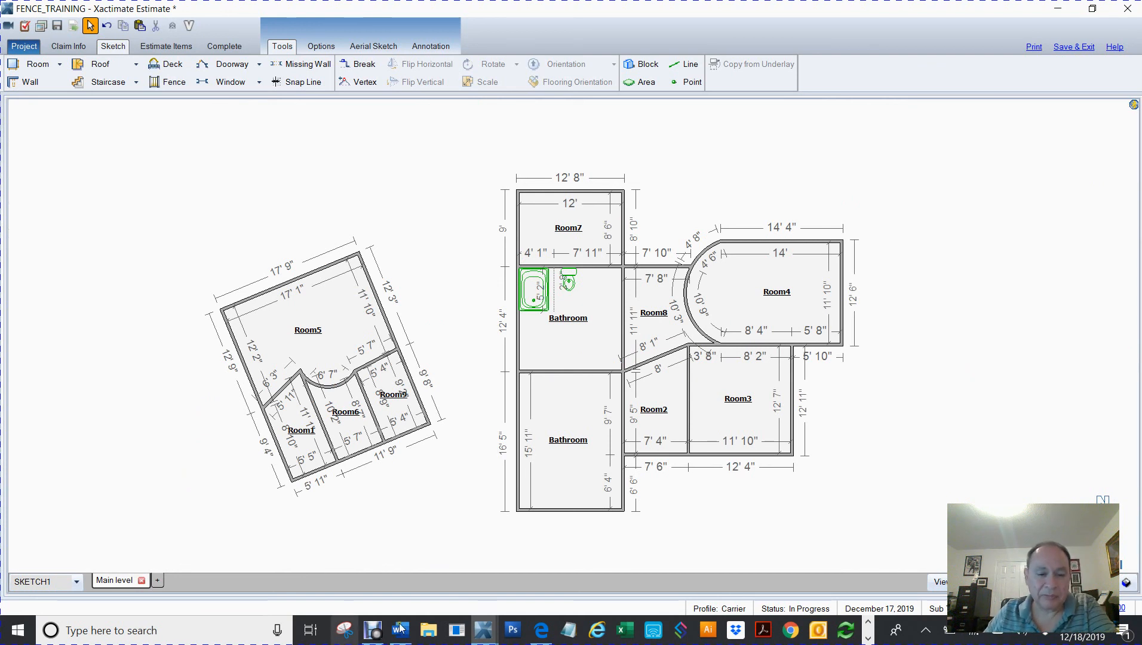
left_click(374, 633)
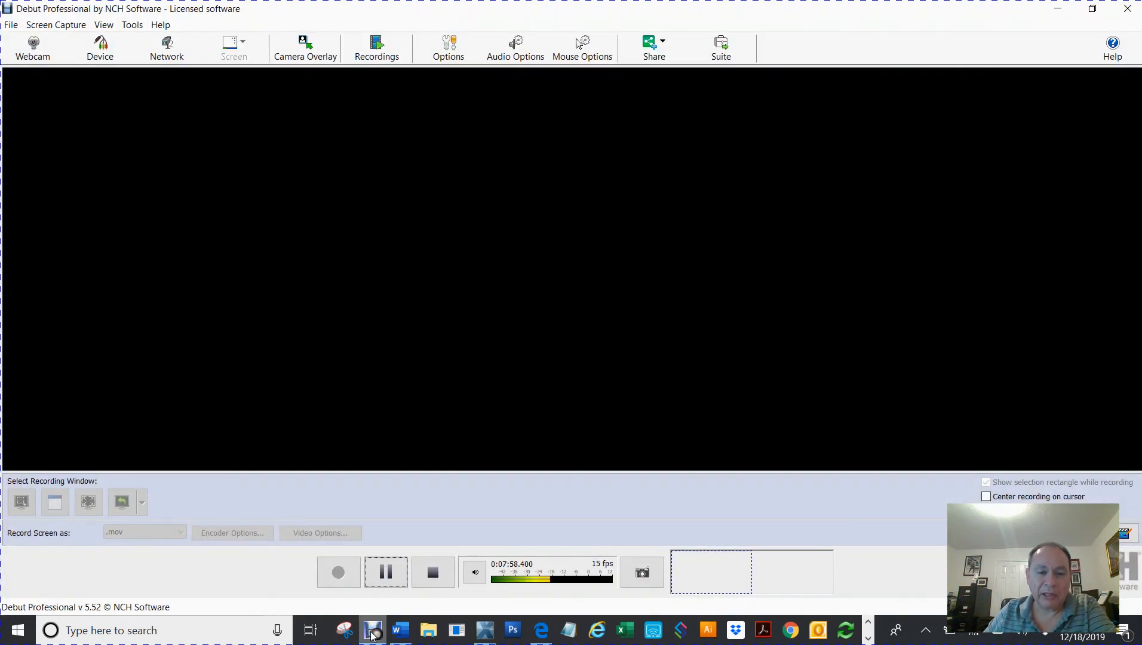